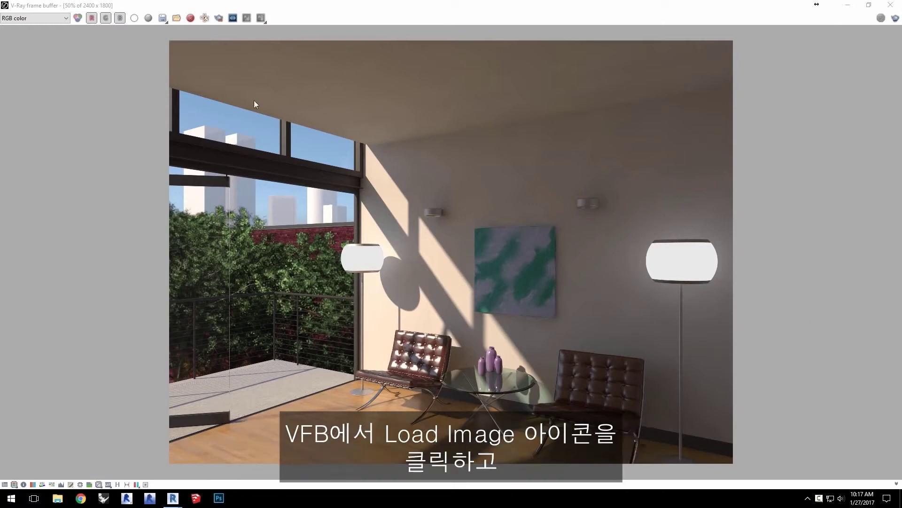
Load channels.vrimg from the compositing folder into the V-Ray Frame Buffer, keeping the RGB channel displayed
left_click(176, 18)
left_click(115, 78)
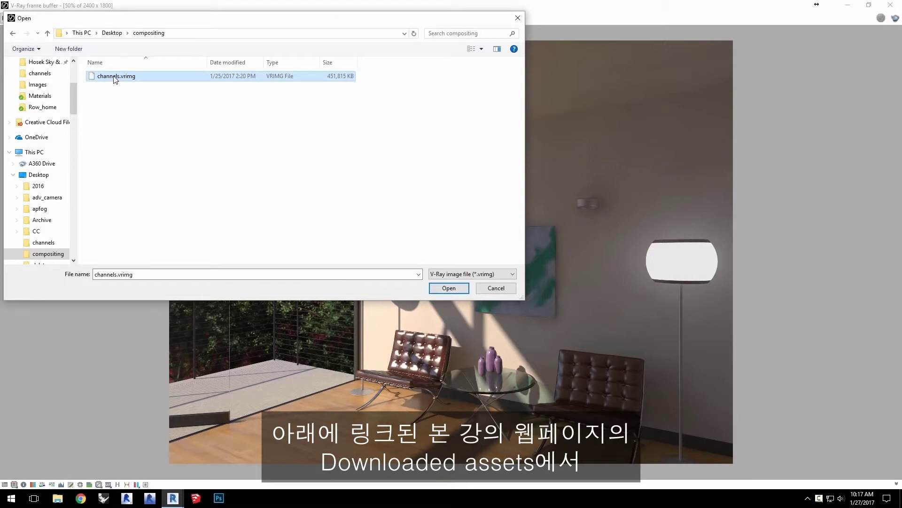
left_click(449, 287)
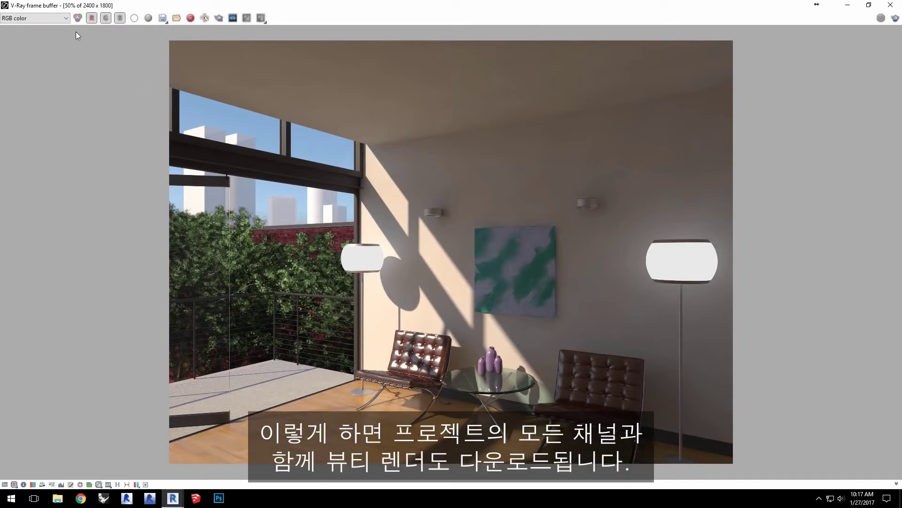
left_click(62, 19)
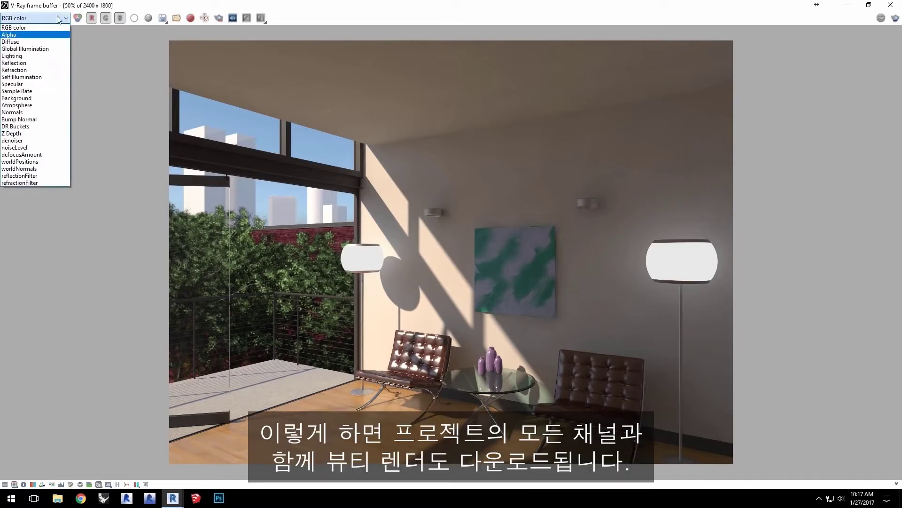
left_click(164, 114)
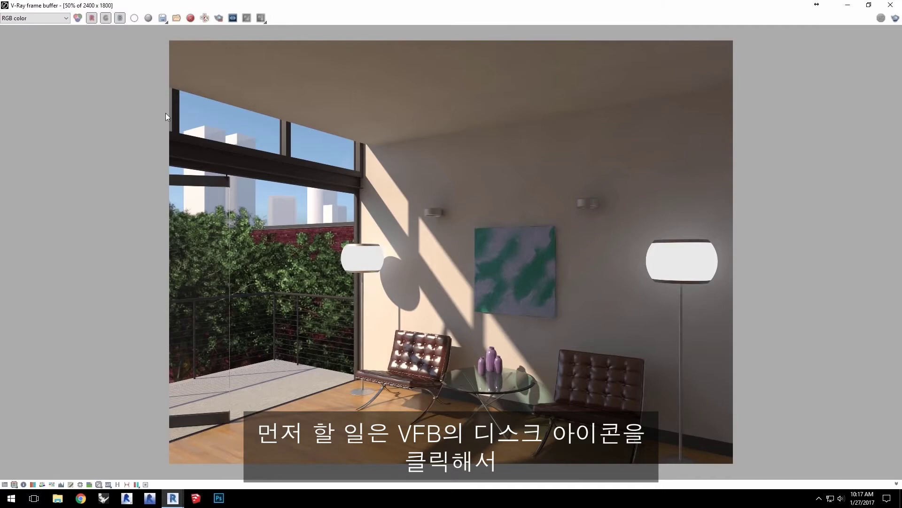
Save the render channels as OpenEXR (*.exr) files with the file name 'compositing'
left_click(164, 18)
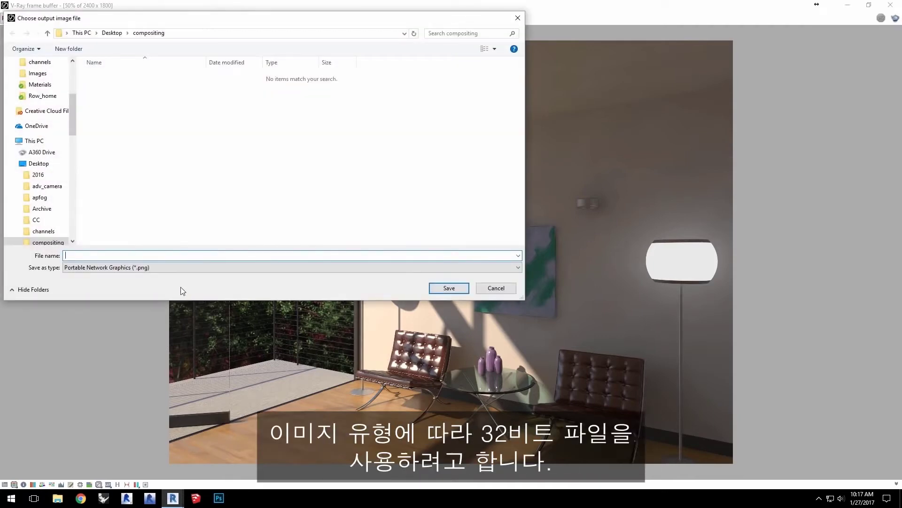
left_click(180, 272)
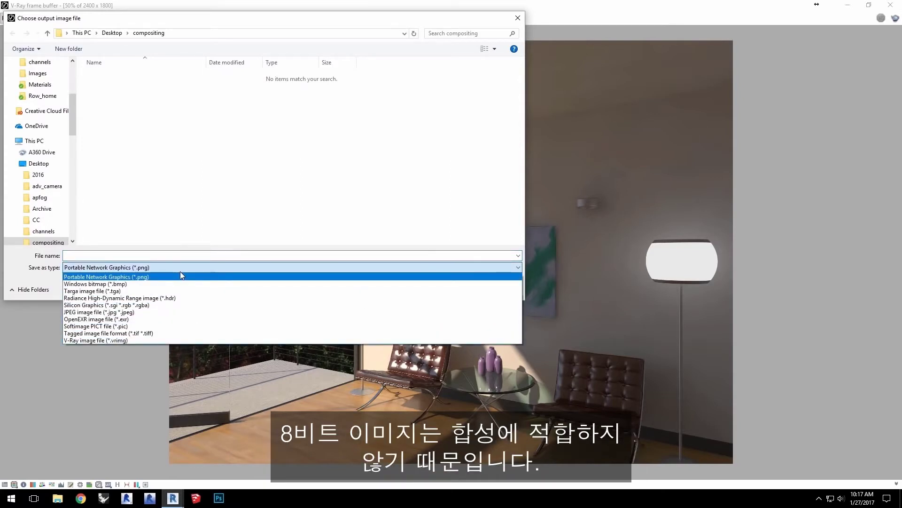
left_click(170, 320)
left_click(215, 256)
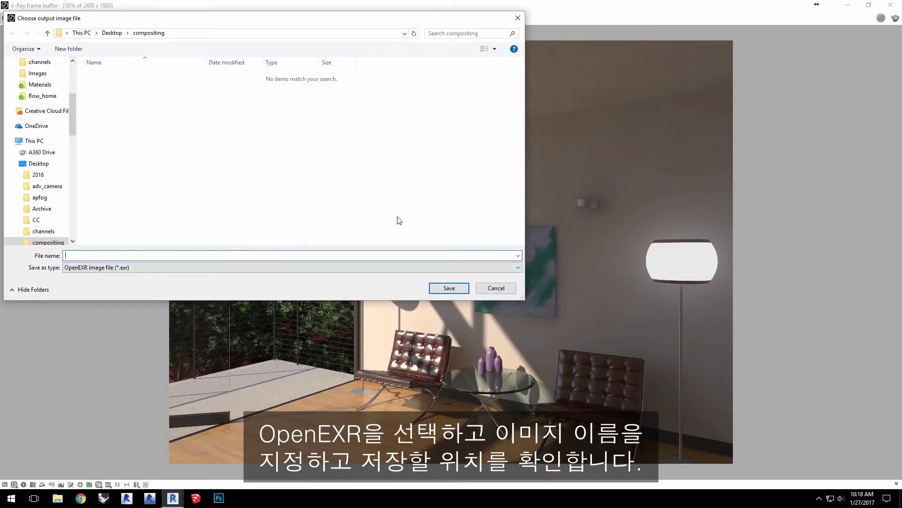
type("com")
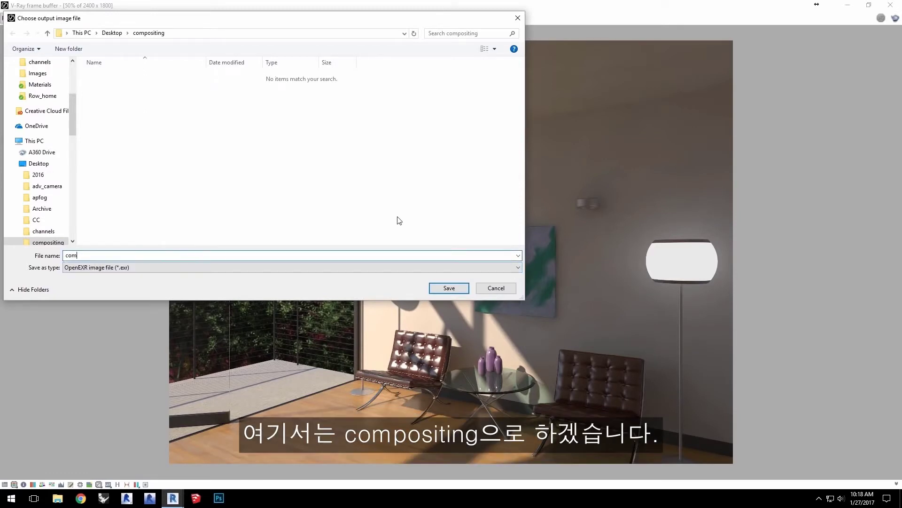
type("positing")
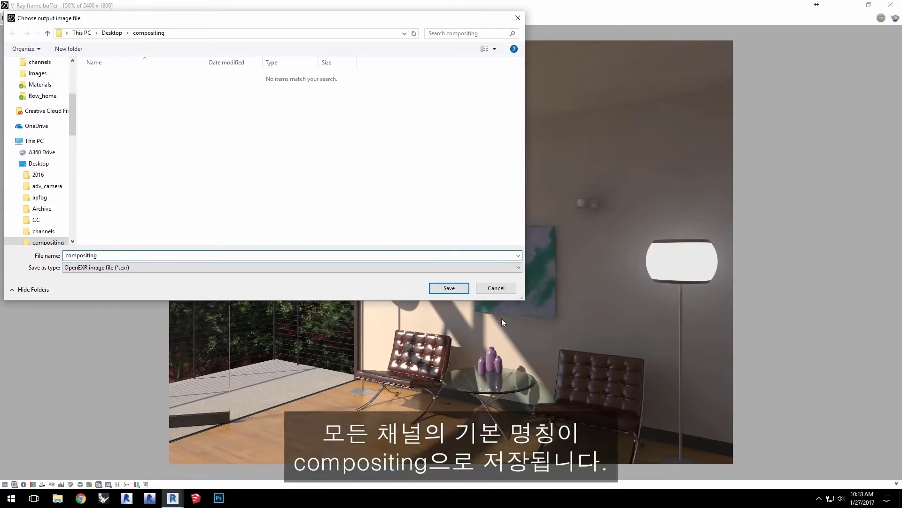
left_click(438, 289)
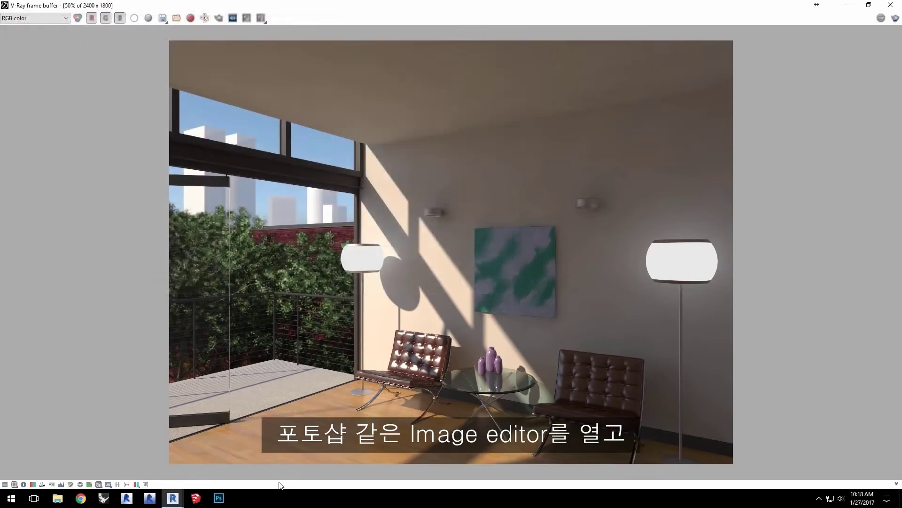
In Photoshop, launch the File > Scripts > Load Files into Stack command
left_click(218, 497)
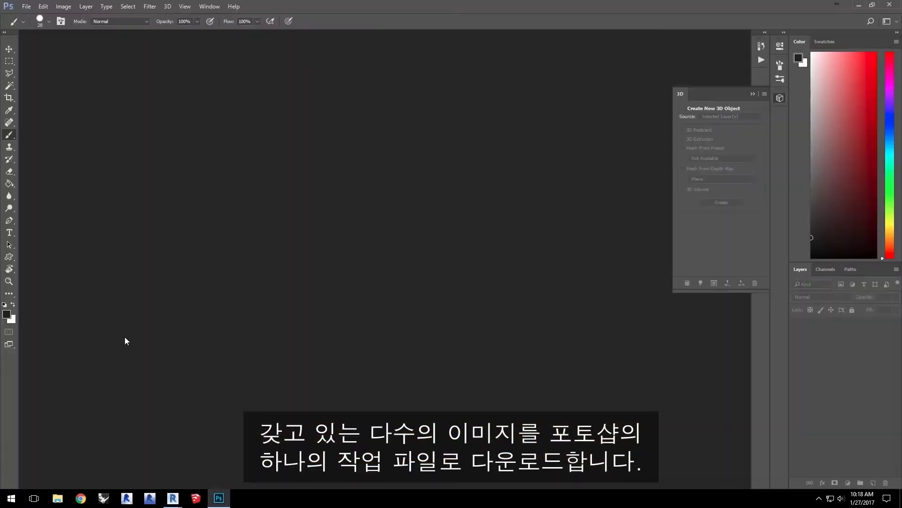
left_click(25, 7)
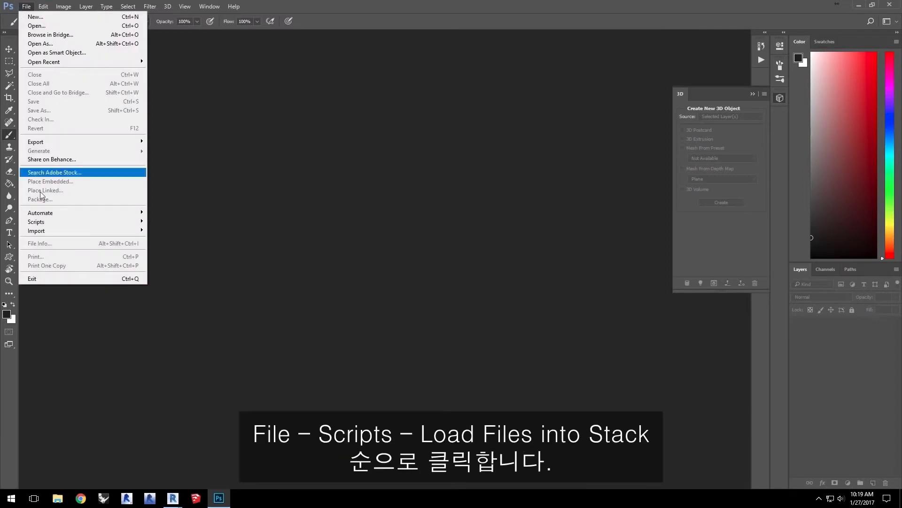
mouse_move(58, 225)
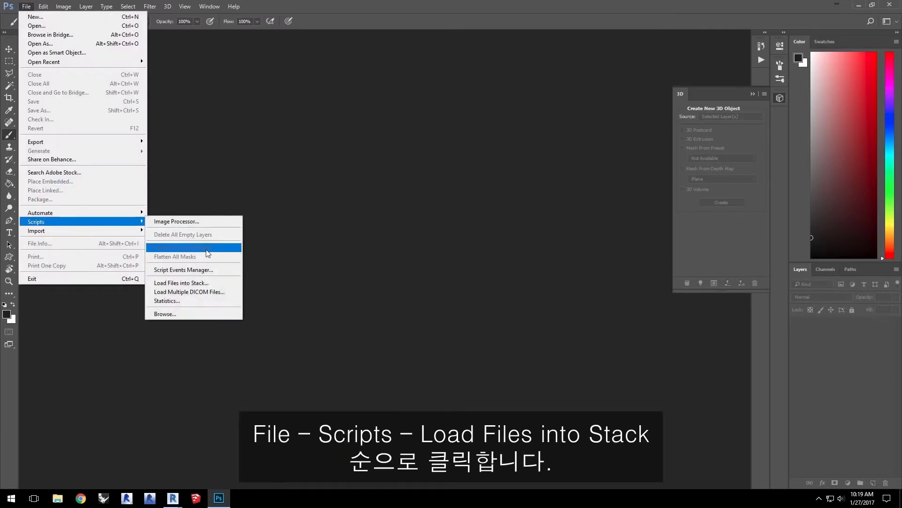
left_click(222, 284)
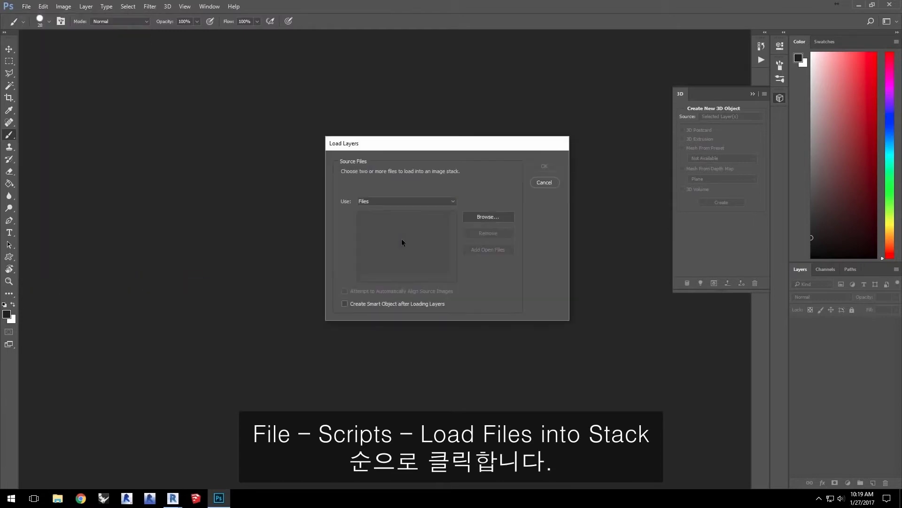
Browse for source files, with the file list in detailed view and the name column widened
left_click(486, 216)
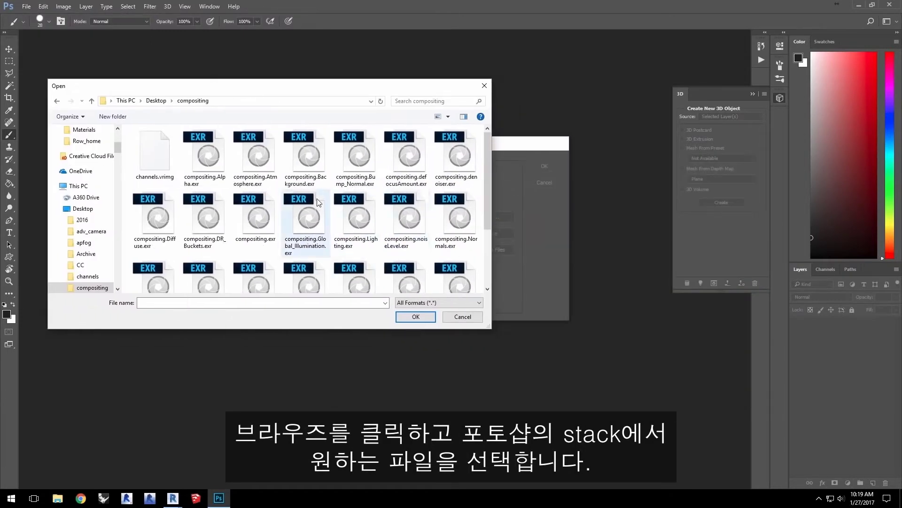
left_click(447, 116)
left_click(476, 176)
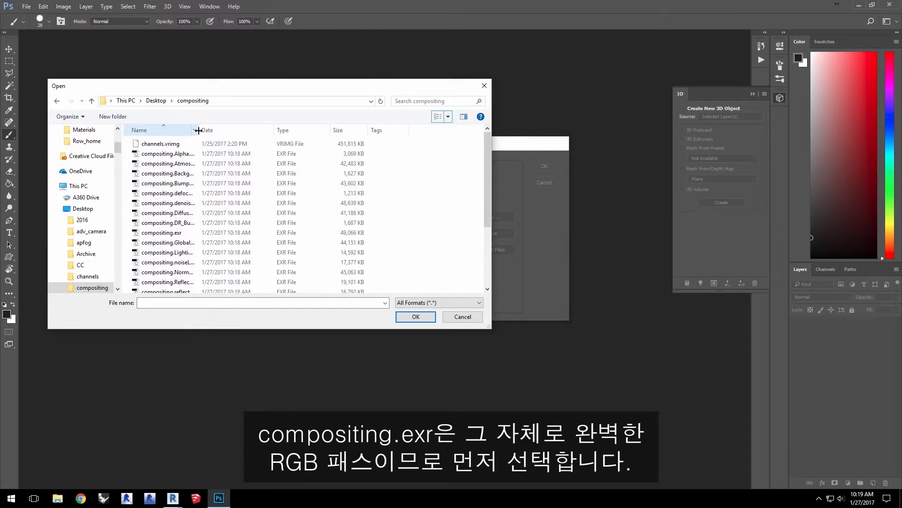
left_click_drag(198, 134, 259, 134)
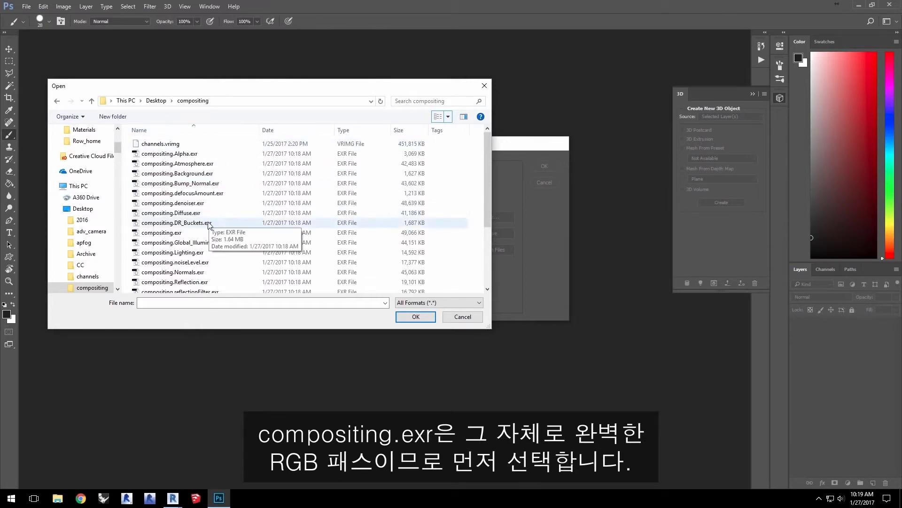
Select compositing.exr plus the Atmosphere, Background, Global_Illumination, Lighting, Reflection, Refraction, Self_Illumination and Specular EXR passes
left_click(226, 233)
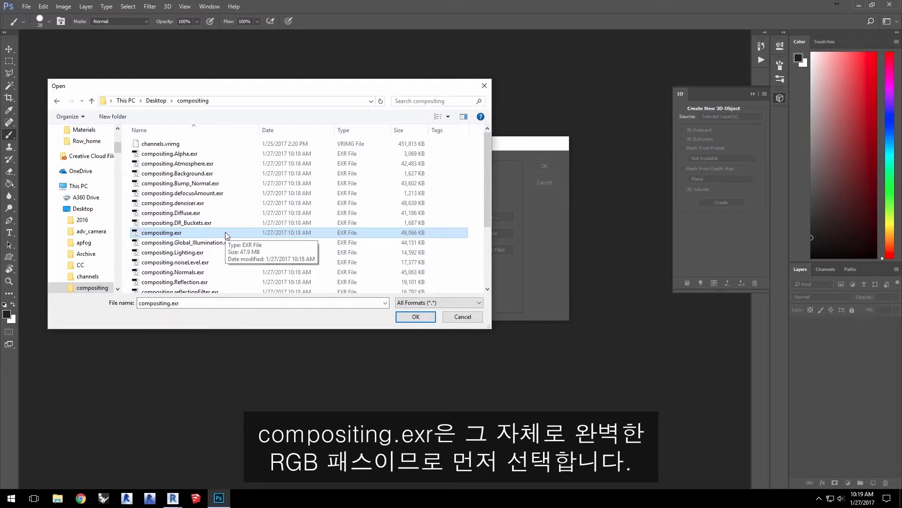
left_click(188, 163, "ctrl")
left_click(190, 175, "ctrl")
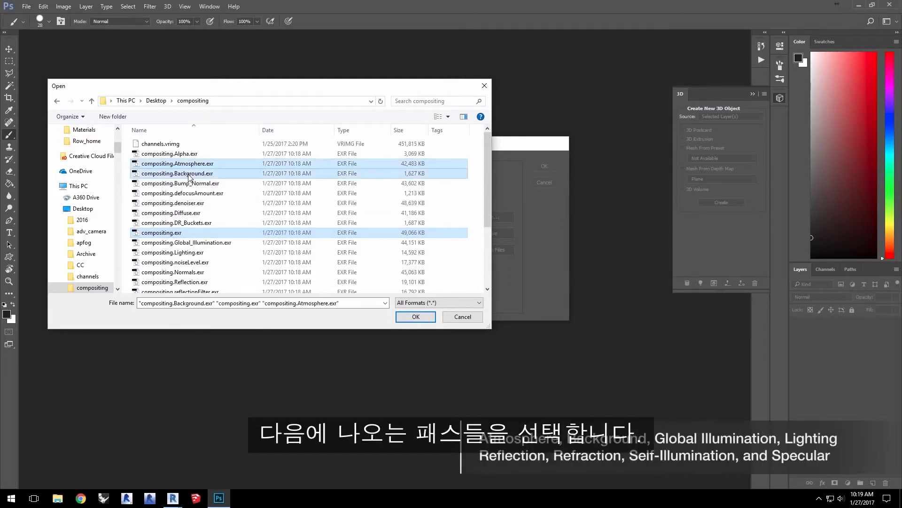
left_click(198, 243, "ctrl")
left_click(198, 252, "ctrl")
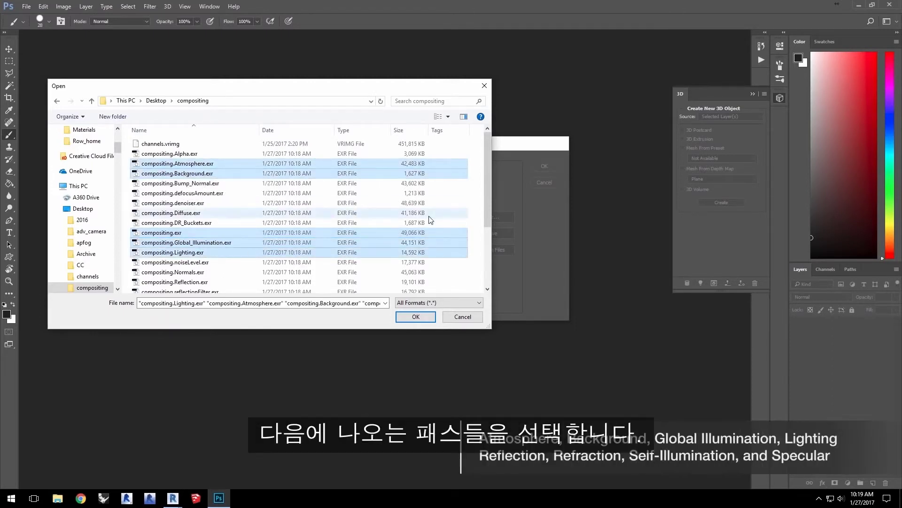
left_click(184, 282, "ctrl")
scroll(226, 264, "down", 2)
left_click(254, 234, "ctrl")
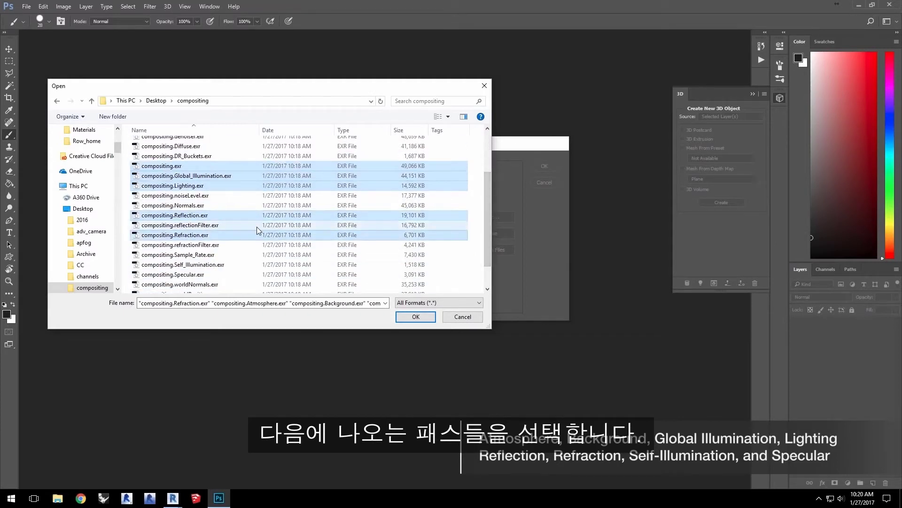
left_click(223, 265, "ctrl")
left_click(221, 275, "ctrl")
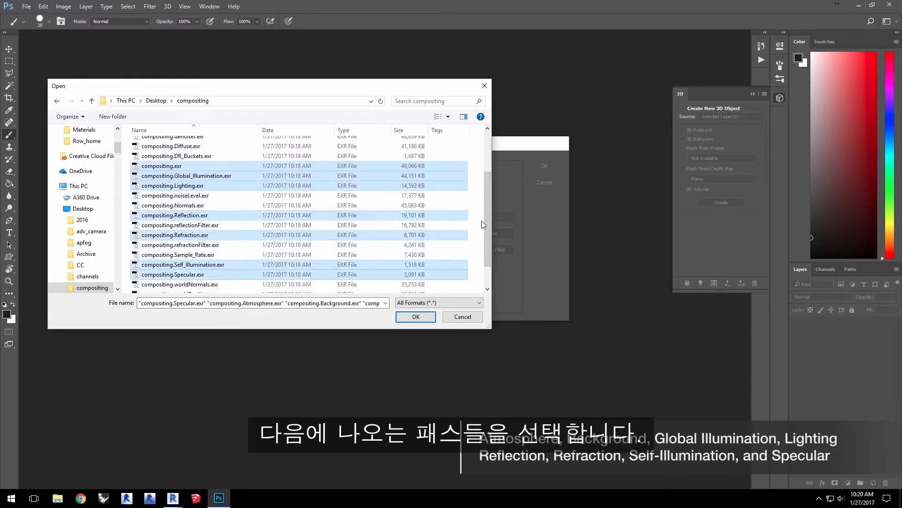
Confirm the nine chosen EXR files and load them as stacked layers
left_click_drag(489, 224, 491, 237)
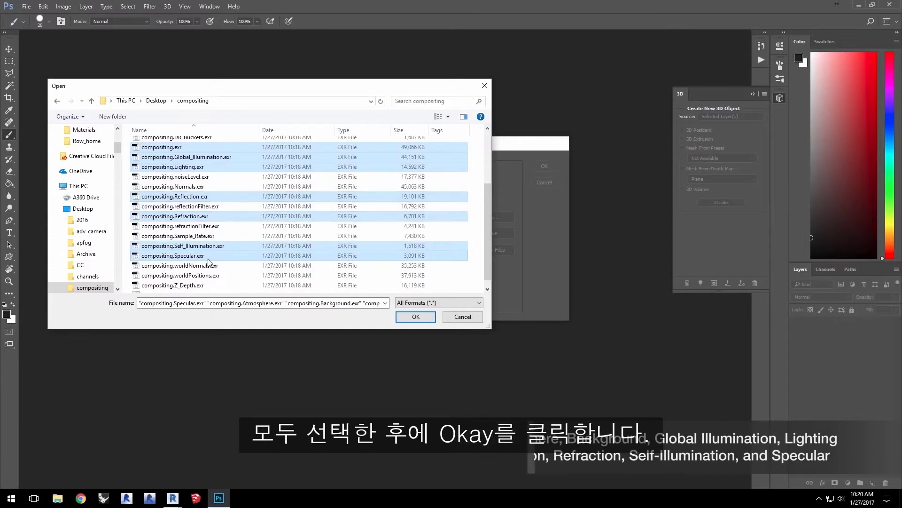
left_click(399, 316)
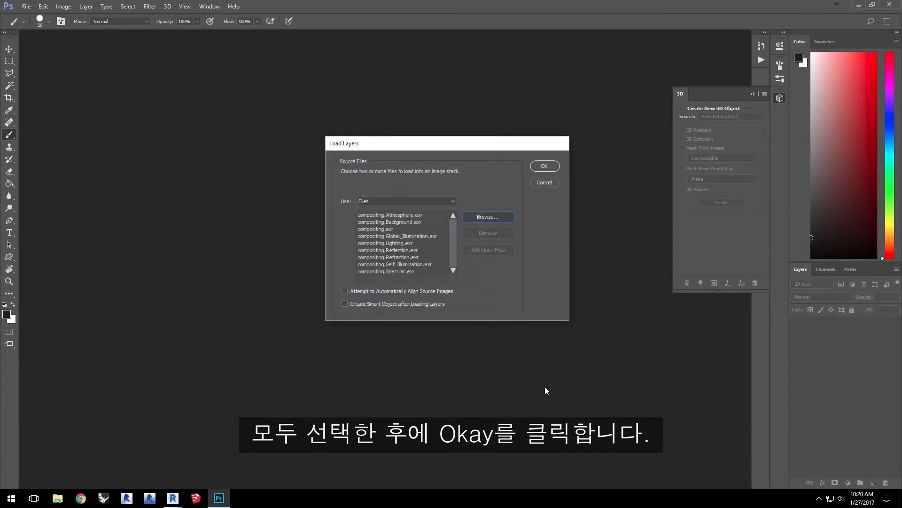
left_click(381, 229)
left_click(544, 166)
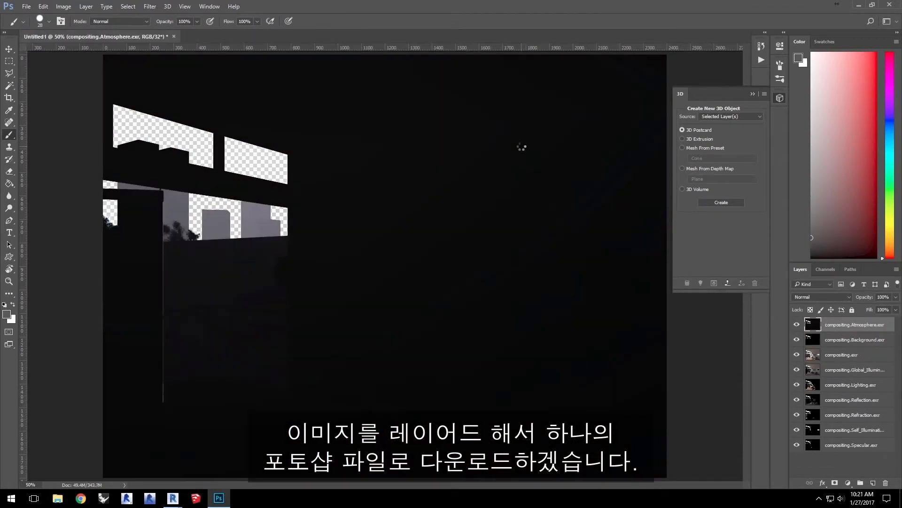
Move the compositing.exr layer above all the pass layers in the Layers panel
left_click(848, 360)
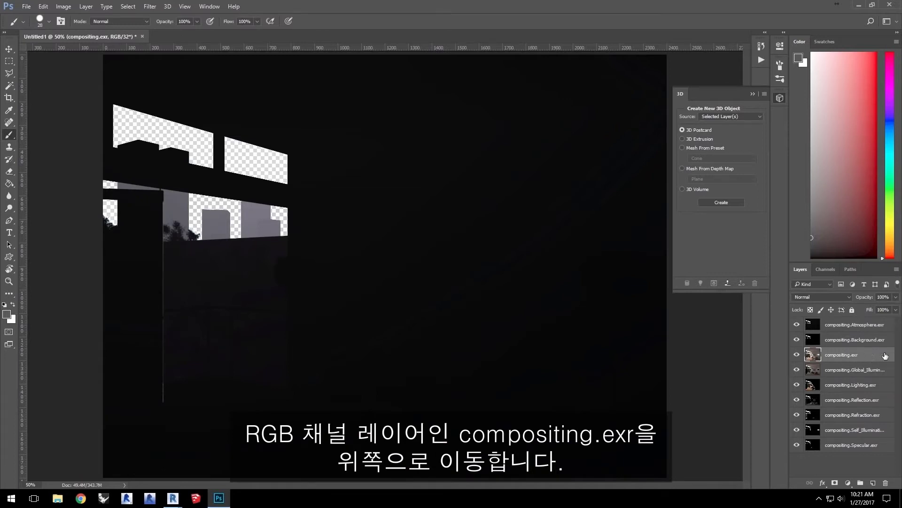
left_click_drag(885, 355, 877, 325)
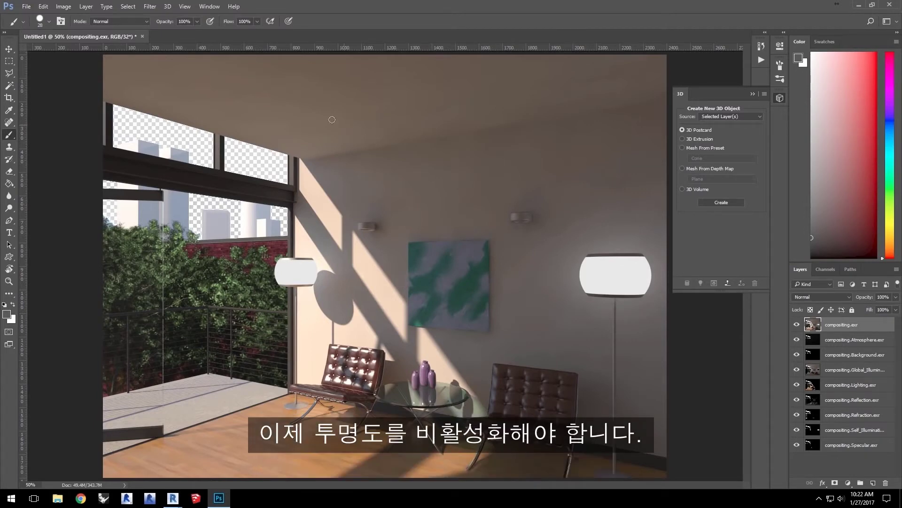
Add a layer mask from transparency to compositing.exr, then delete the mask without applying it
left_click(87, 8)
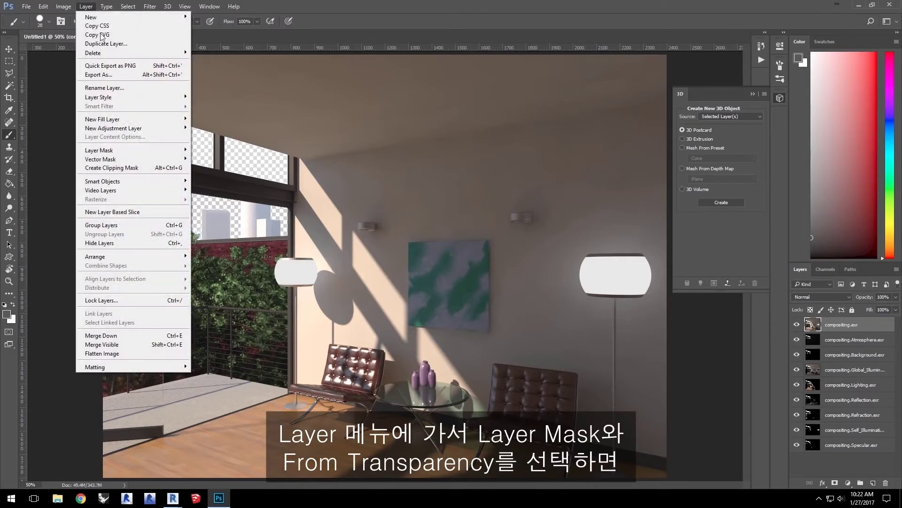
mouse_move(142, 149)
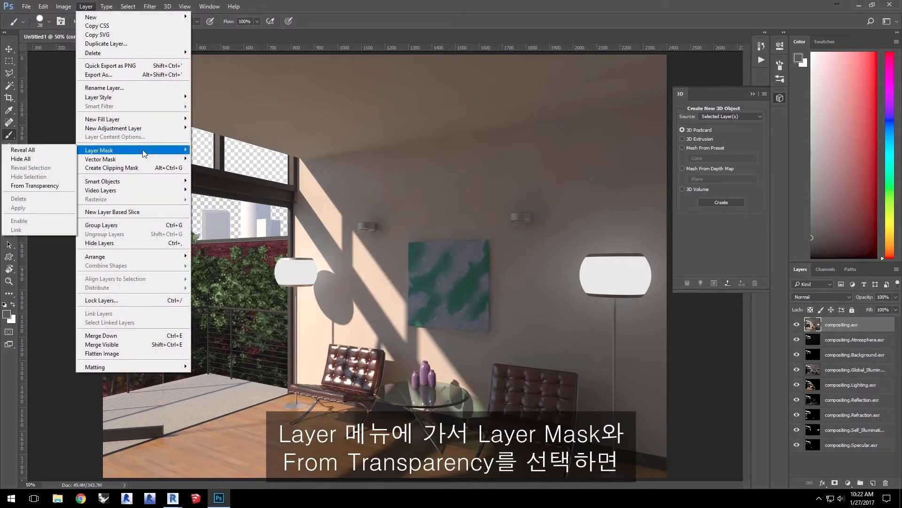
left_click(56, 189)
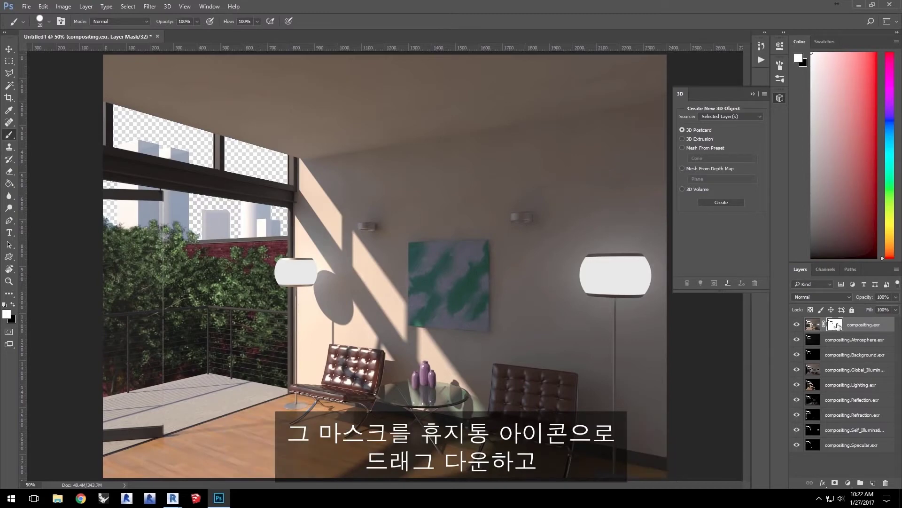
left_click_drag(837, 325, 886, 483)
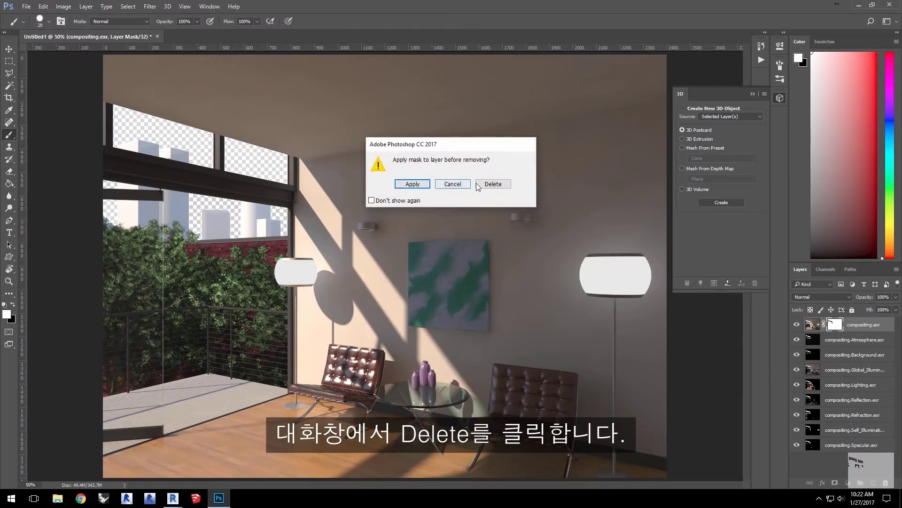
left_click(505, 184)
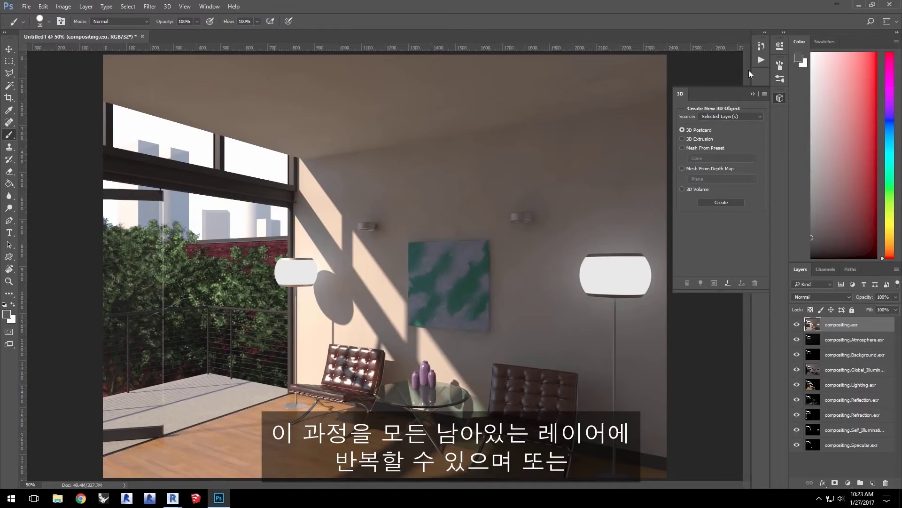
Show the Actions panel and load Photoshop_remove_alpha.atn to get the Remove Alpha action
left_click(203, 10)
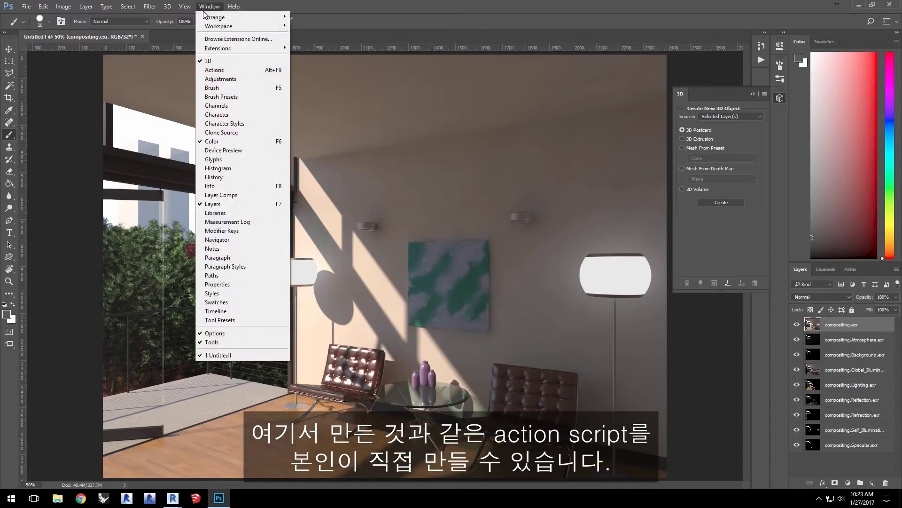
left_click(223, 71)
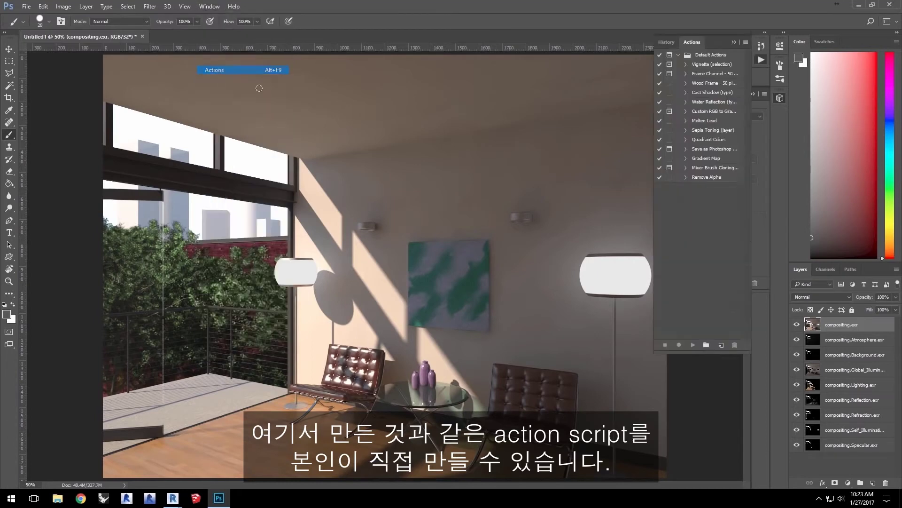
left_click(745, 42)
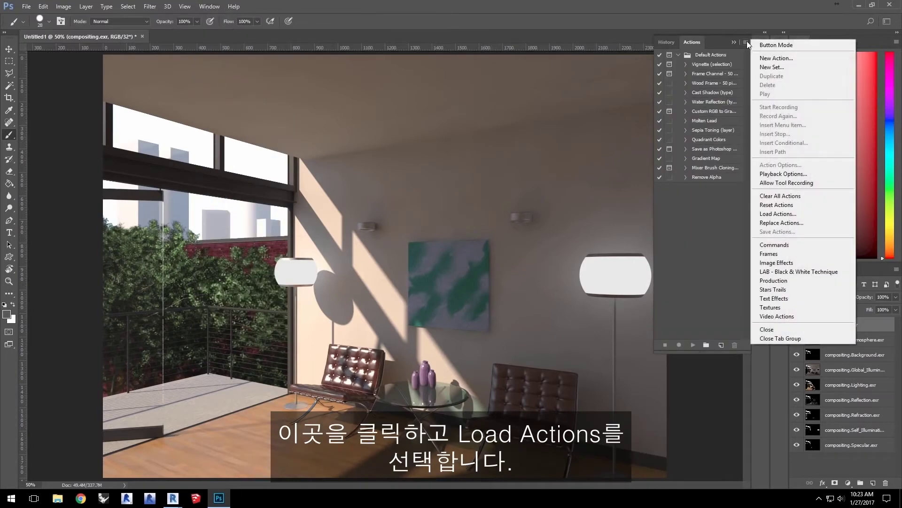
left_click(781, 214)
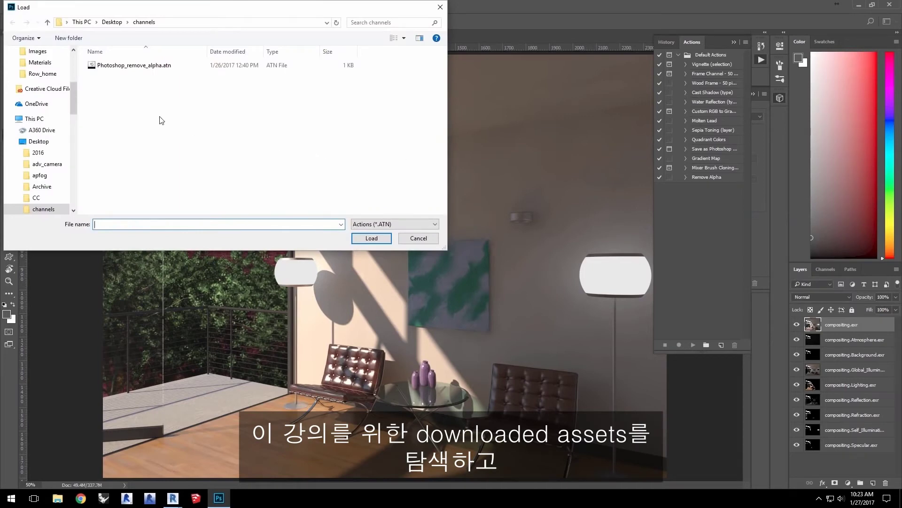
left_click(147, 66)
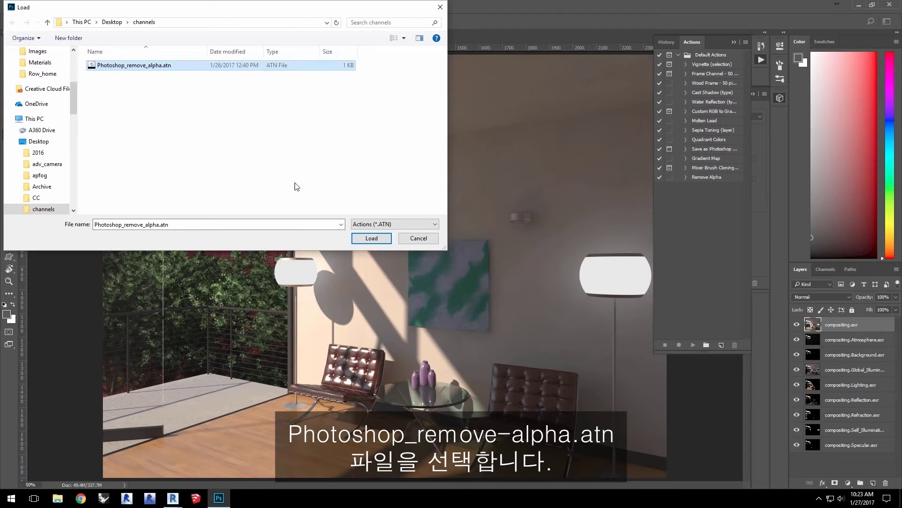
left_click(371, 238)
Run Remove Alpha on the Atmosphere, Background and Global Illumination layers
left_click(816, 342)
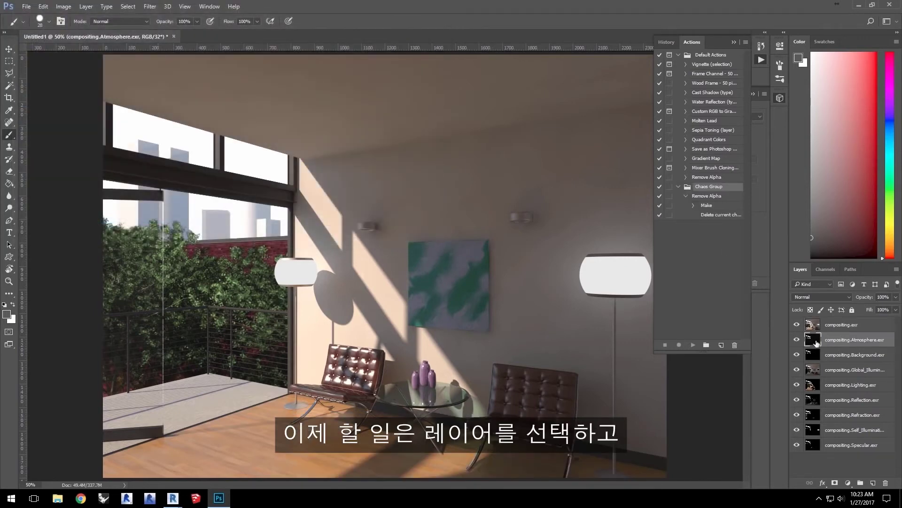
left_click(705, 197)
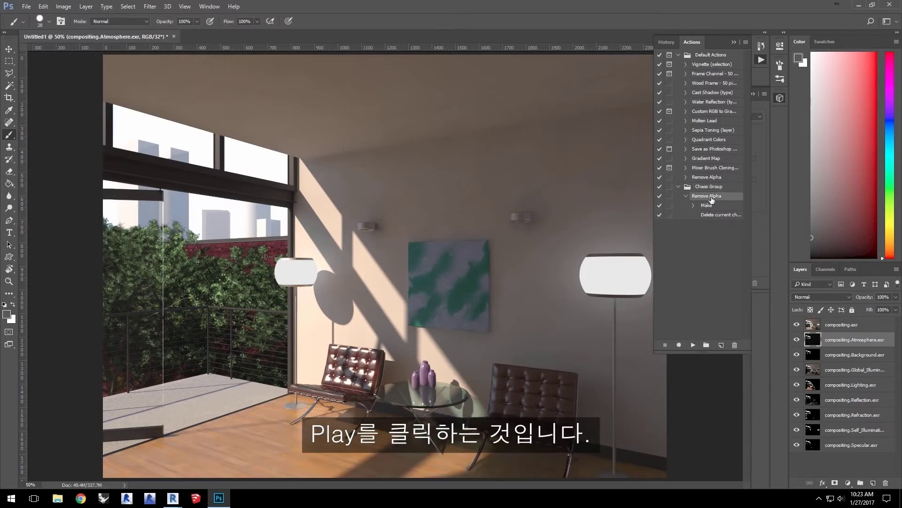
left_click(693, 344)
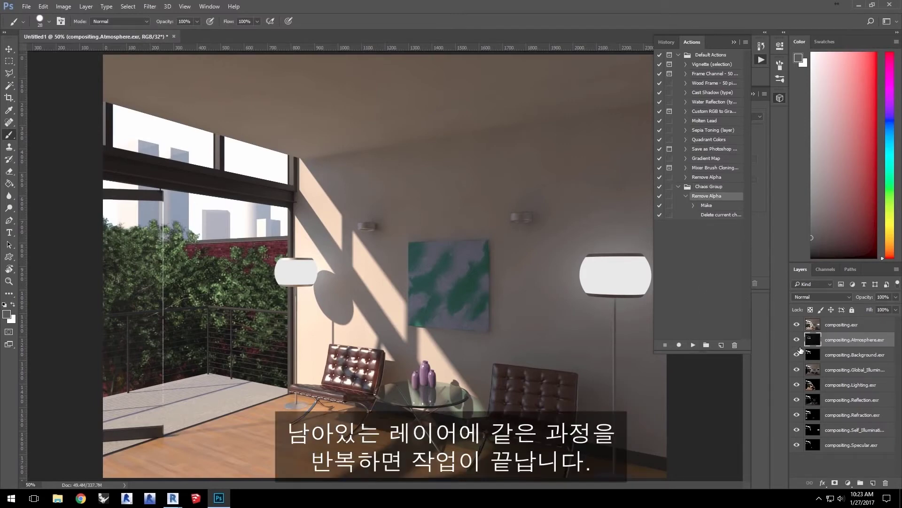
key("alt+[")
left_click(695, 347)
key("alt+[")
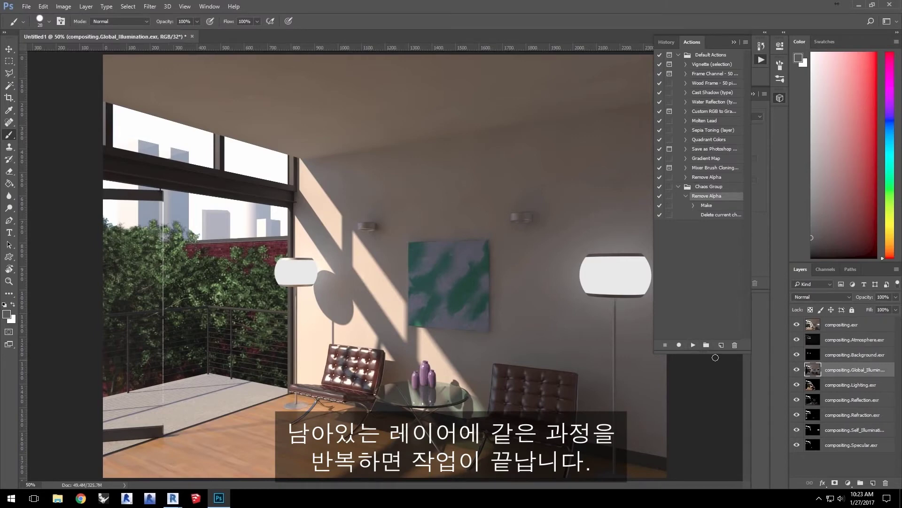
left_click(693, 345)
Run Remove Alpha on the Lighting, Reflection, Refraction and Self_Illumination layers, ending on Specular
key("alt+[")
left_click(693, 345)
key("alt+[")
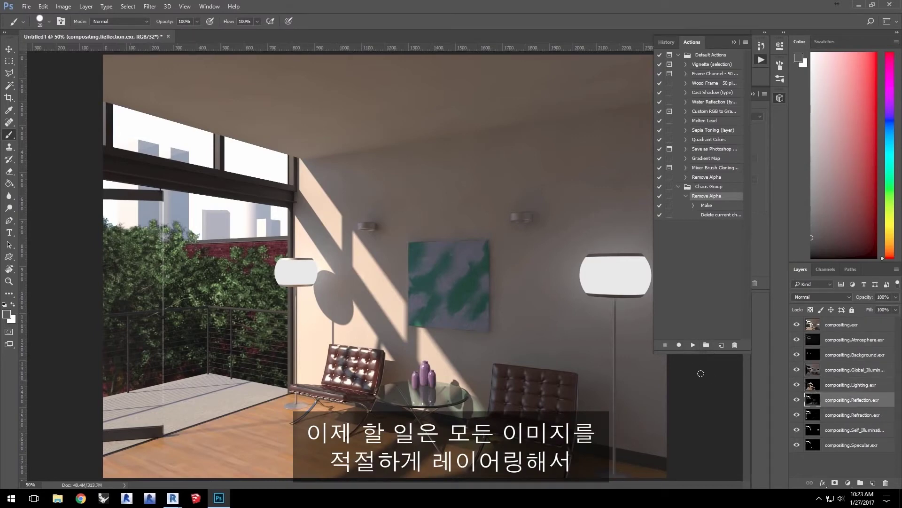
left_click(813, 422)
left_click(693, 344)
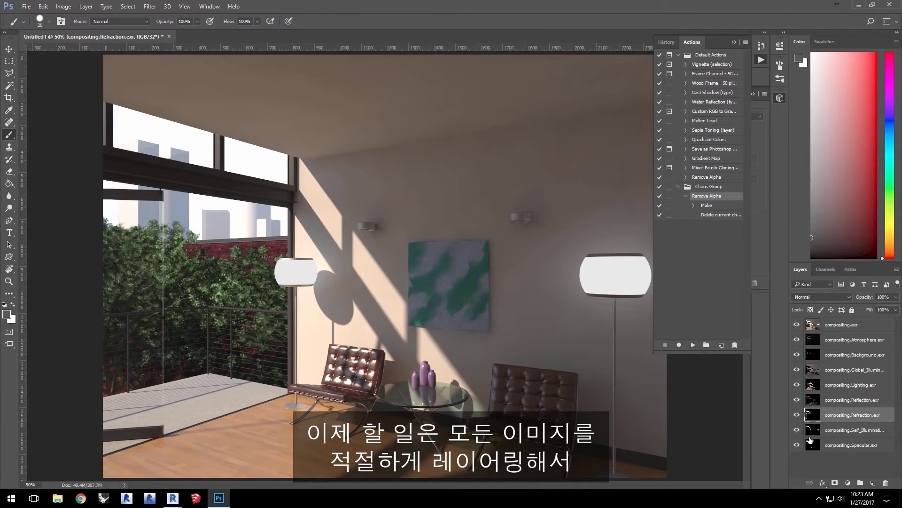
key("alt+[")
left_click(693, 345)
key("alt+[")
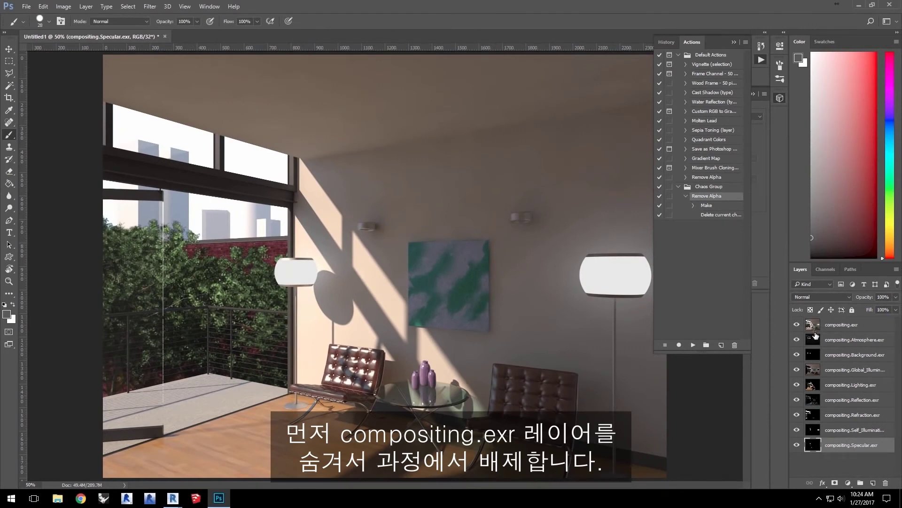
Set the Atmosphere through Specular layers to Linear Dodge (Add), with compositing.exr hidden
left_click(797, 325)
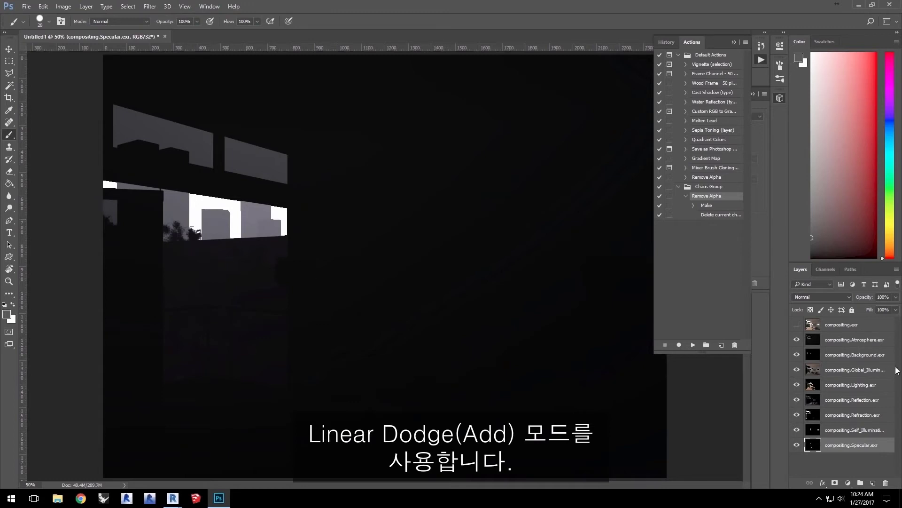
left_click(846, 344)
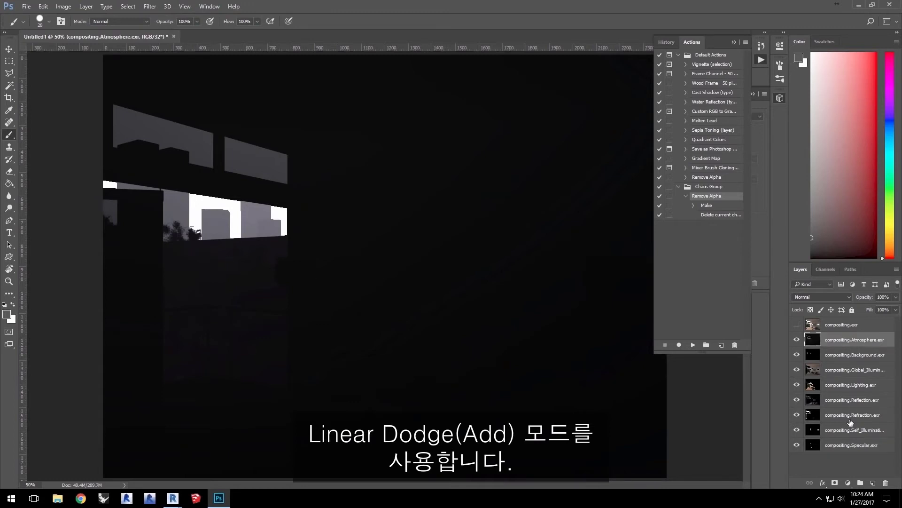
left_click(843, 446, "shift")
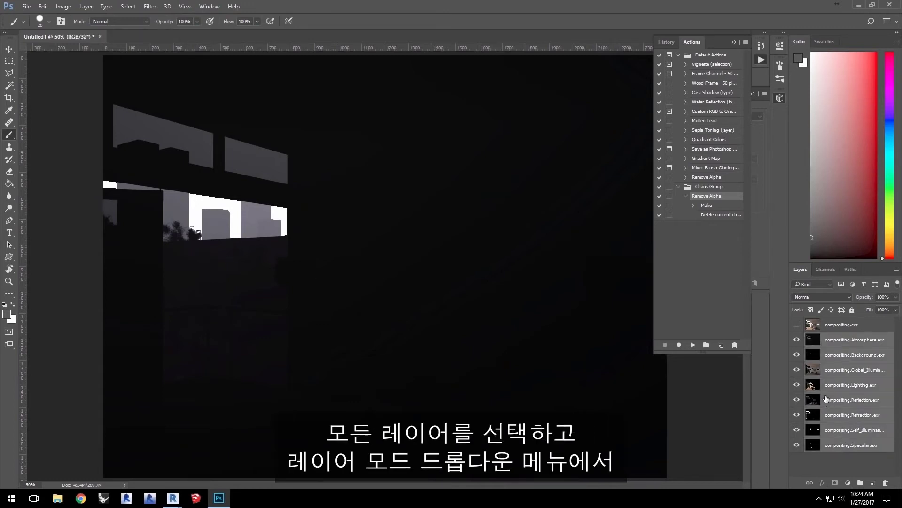
left_click(835, 297)
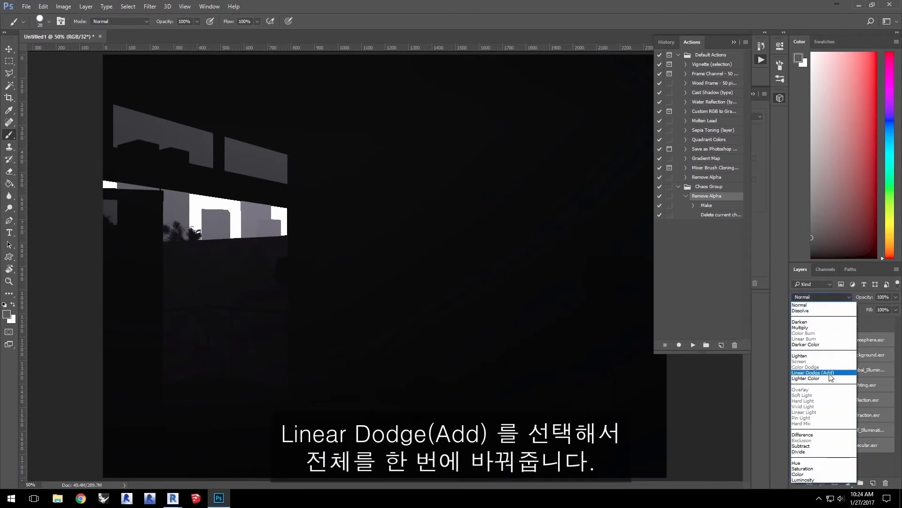
left_click(829, 373)
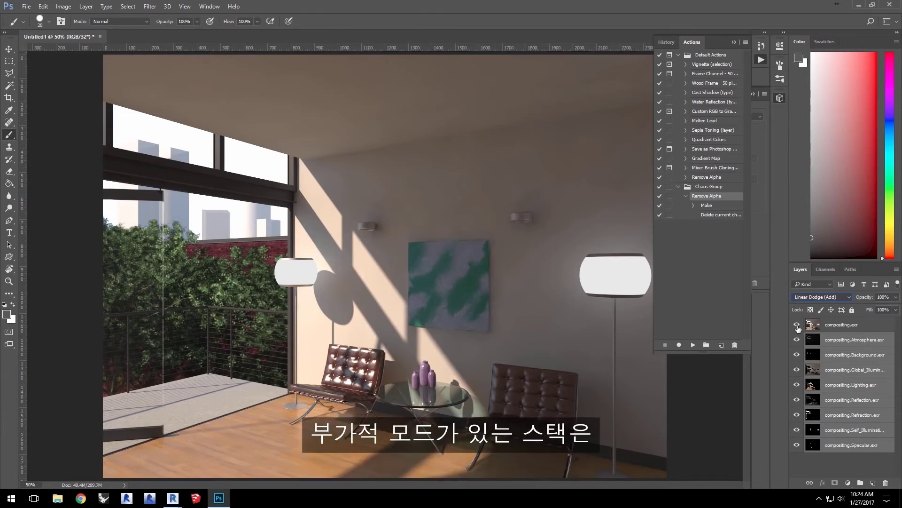
left_click(797, 325)
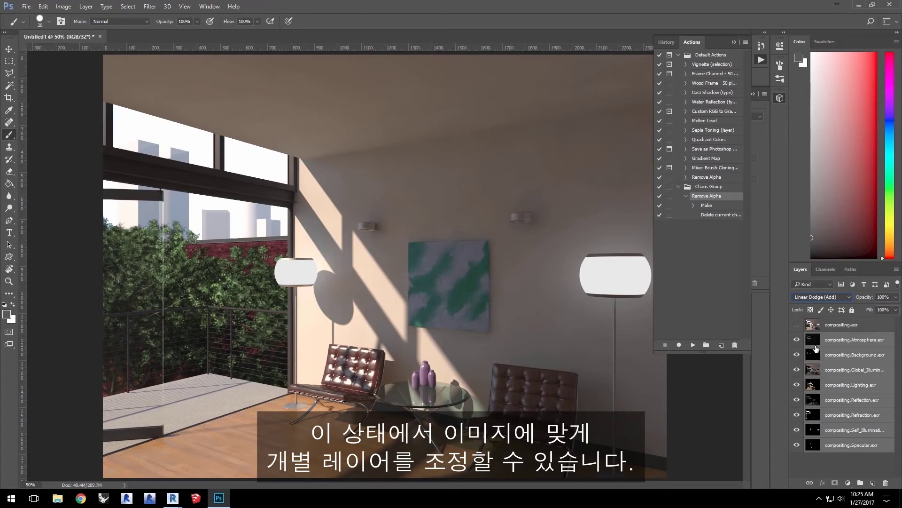
Toggle the Atmosphere, Lighting and Reflection passes off and back on to compare their contributions
left_click(796, 340)
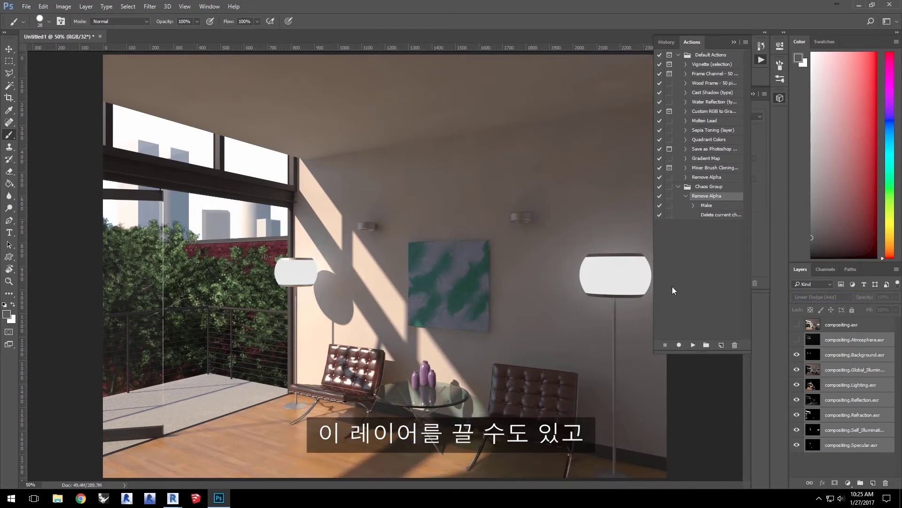
left_click(796, 340)
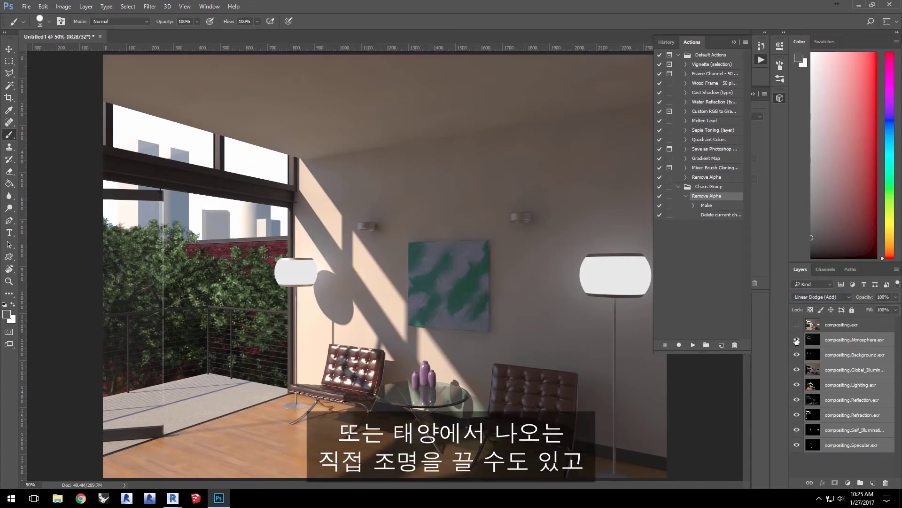
left_click(798, 385)
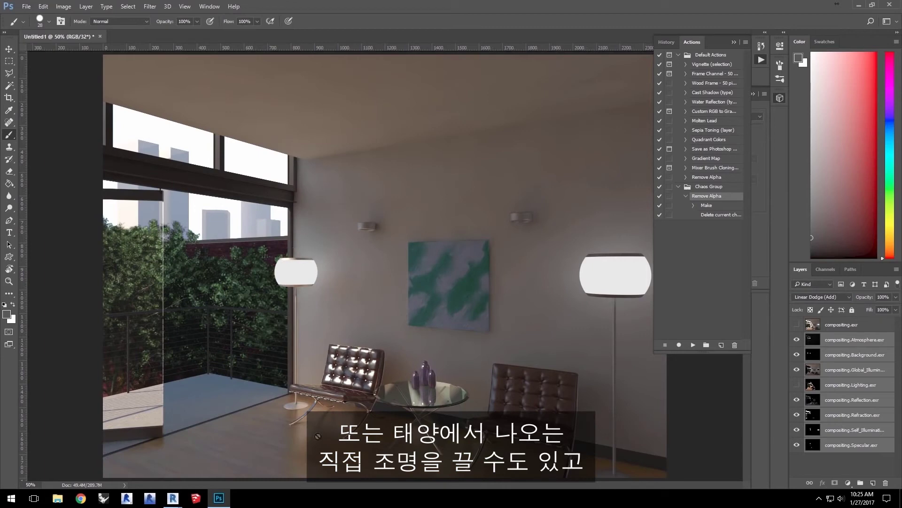
left_click(796, 384)
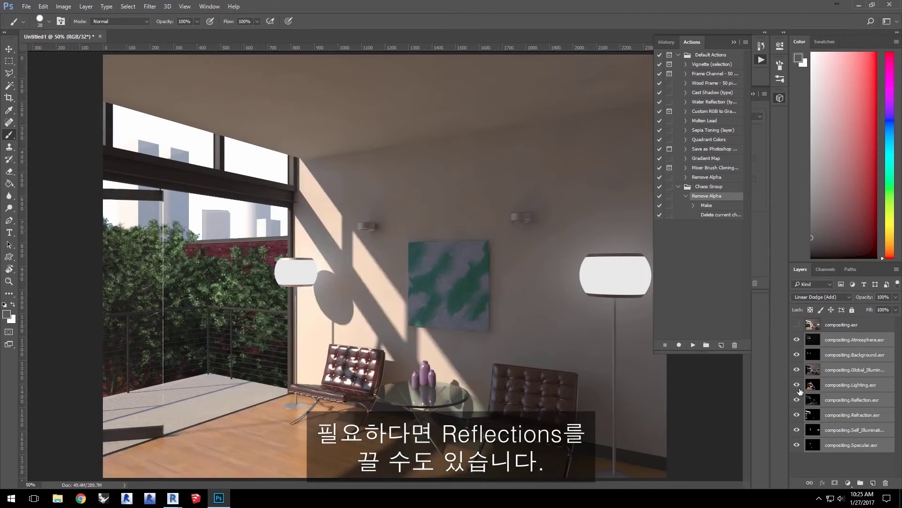
left_click(797, 400)
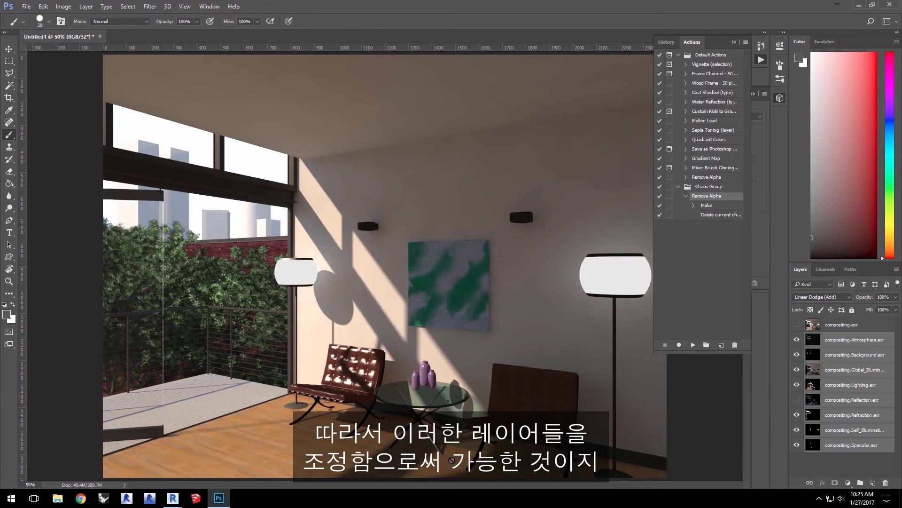
left_click(797, 399)
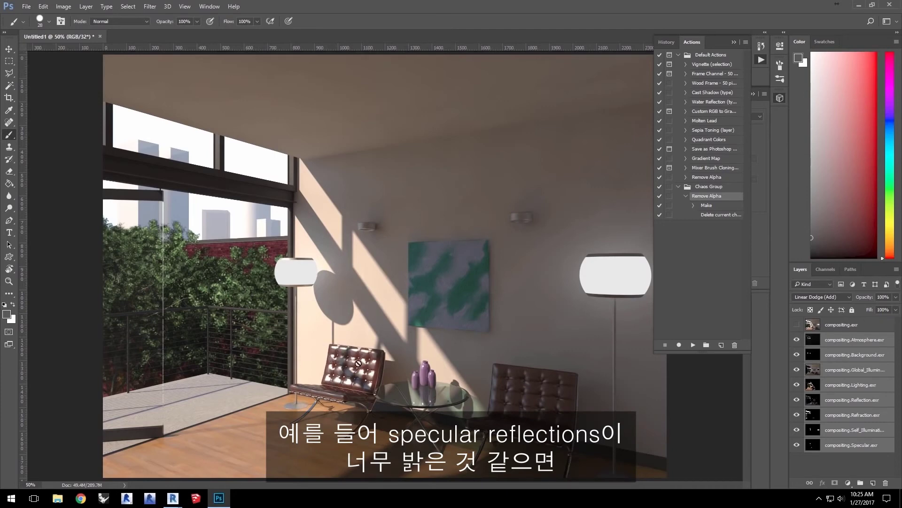
left_click(862, 446)
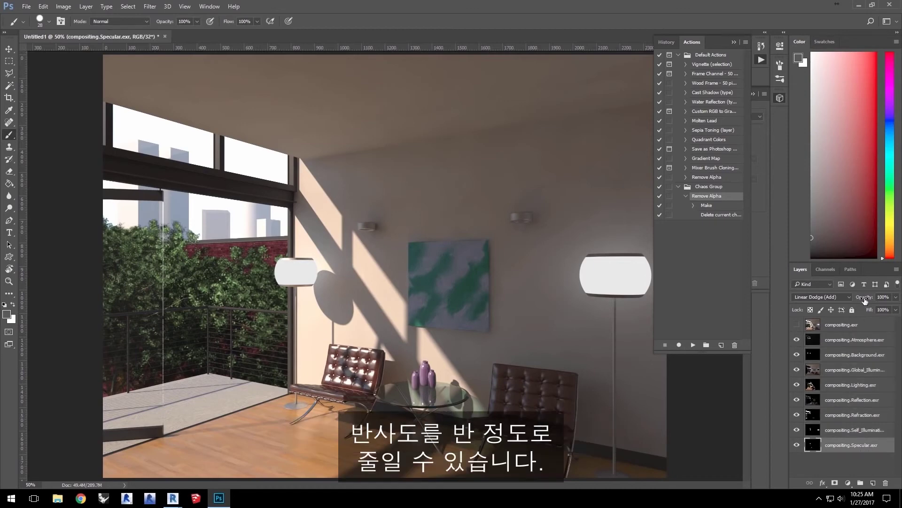
Lower the Specular pass to 49% opacity and the Global Illumination pass to 82%
mouse_move(866, 301)
left_mouse_down()
mouse_move(832, 310)
mouse_move(865, 309)
left_mouse_up()
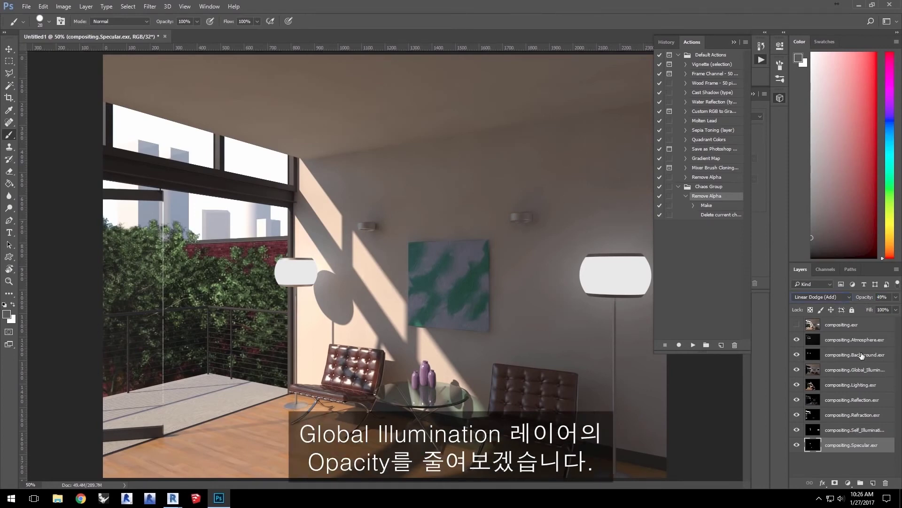
left_click(860, 370)
mouse_move(865, 300)
left_mouse_down()
mouse_move(831, 311)
mouse_move(858, 313)
left_mouse_up()
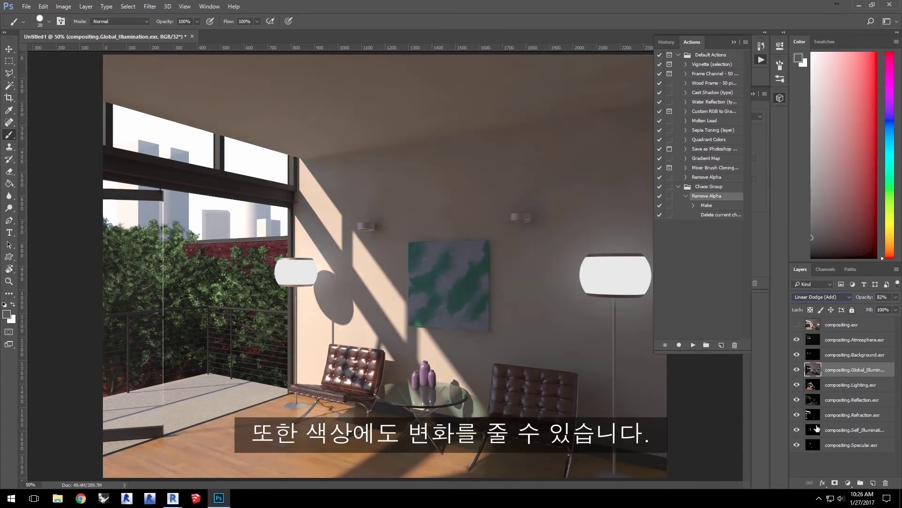
Add a Hue/Saturation layer clipped to Global_Illumination with Saturation set to -52
left_click(848, 483)
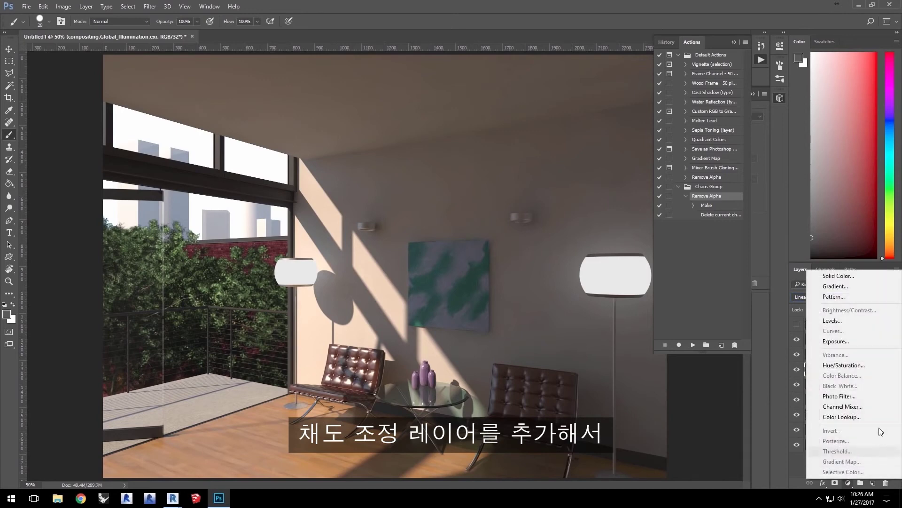
left_click(857, 371)
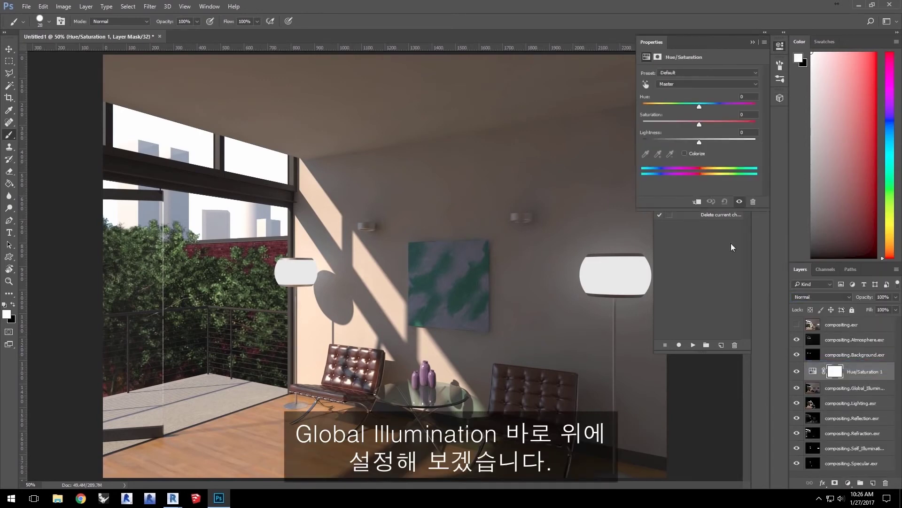
left_click(698, 202)
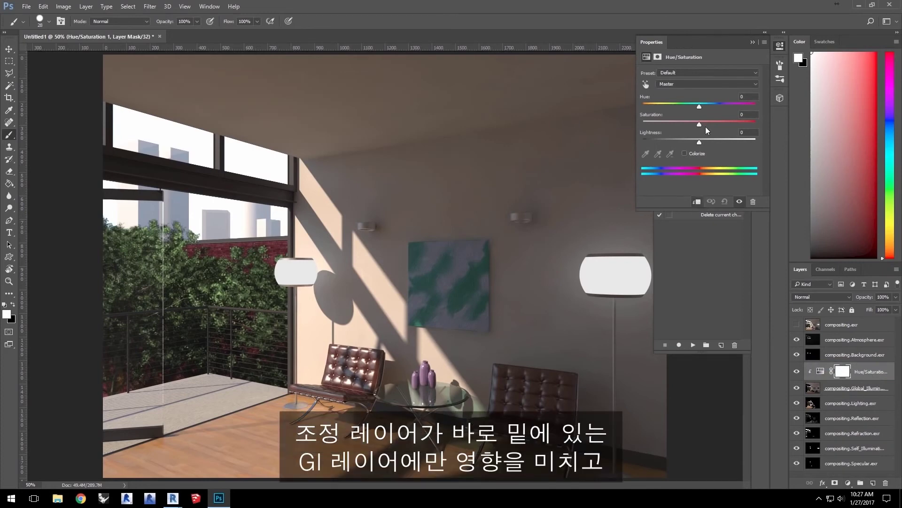
left_click_drag(700, 127, 632, 130)
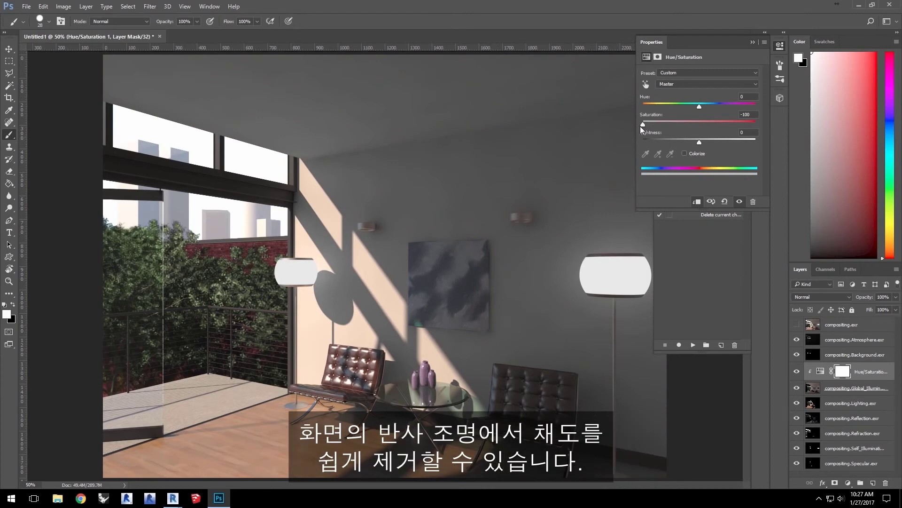
left_click_drag(644, 127, 675, 126)
left_click_drag(664, 123, 670, 124)
left_click(751, 42)
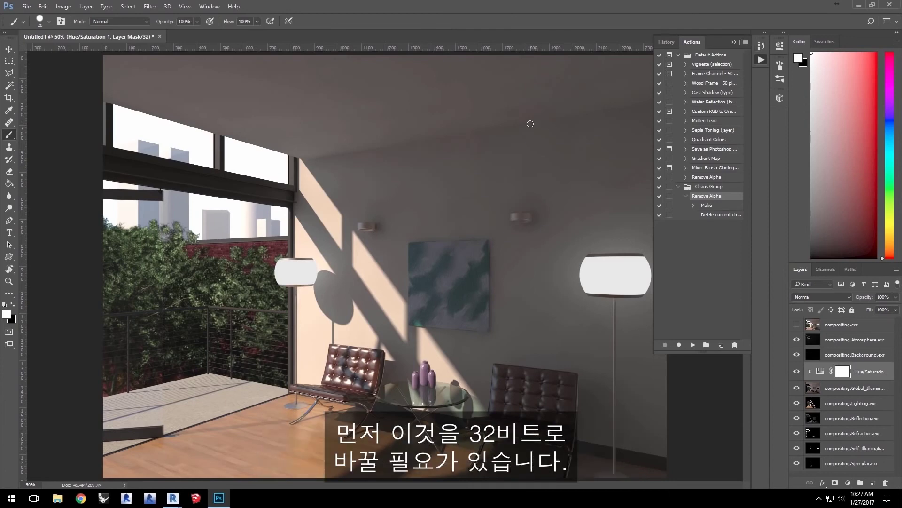
left_click(63, 7)
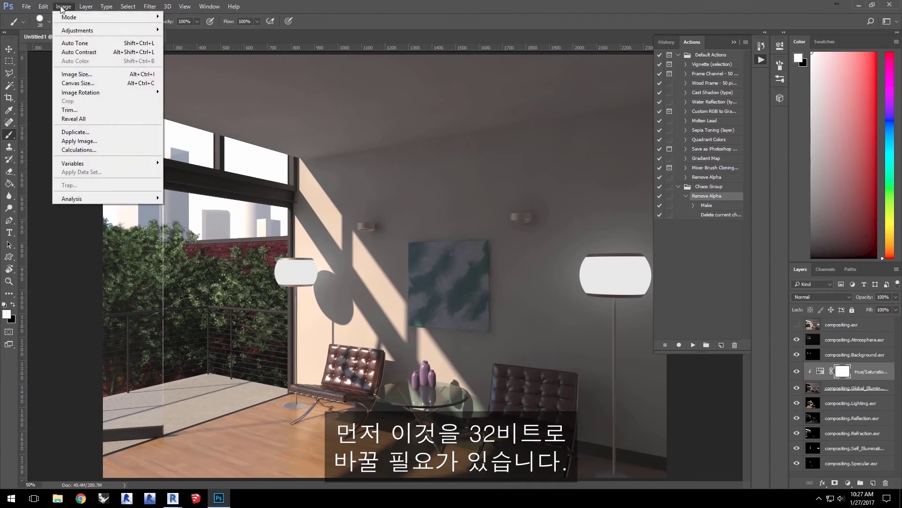
Switch to 8 Bits/Channel, merging layers and applying Exposure and Gamma HDR Toning
mouse_move(71, 17)
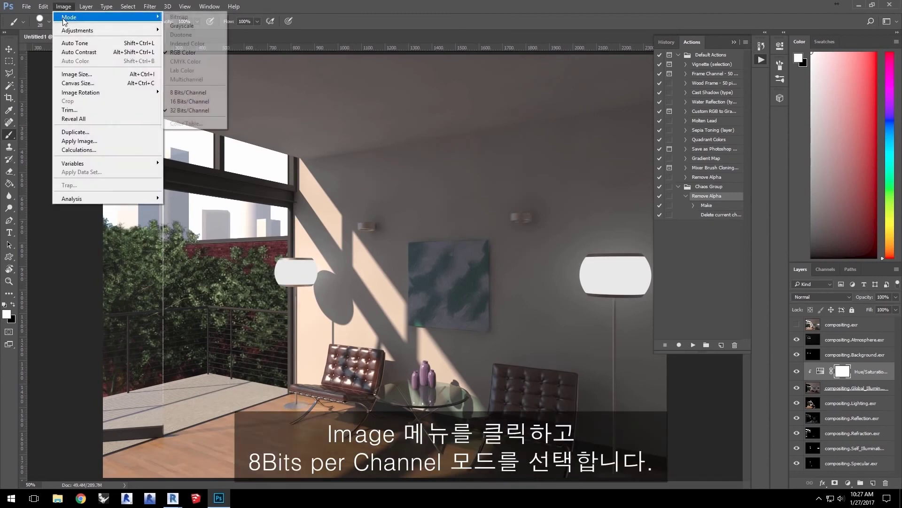
left_click(203, 97)
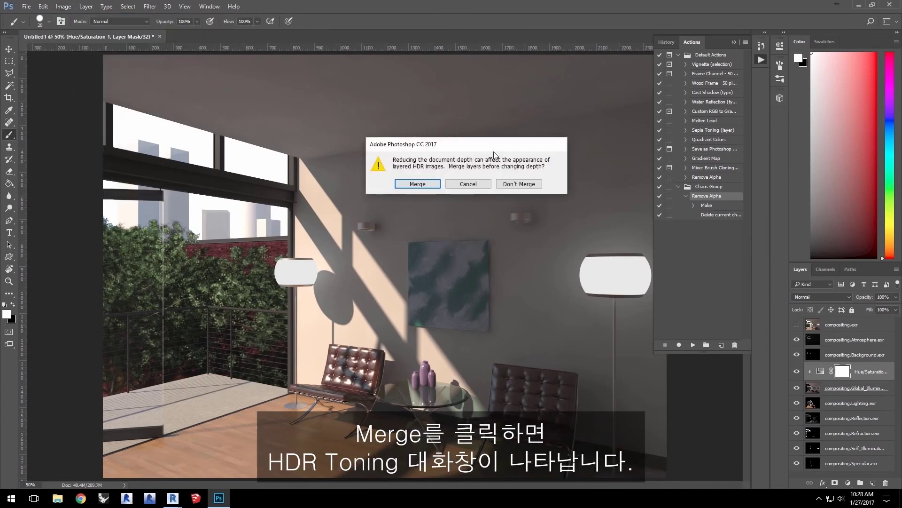
left_click(422, 186)
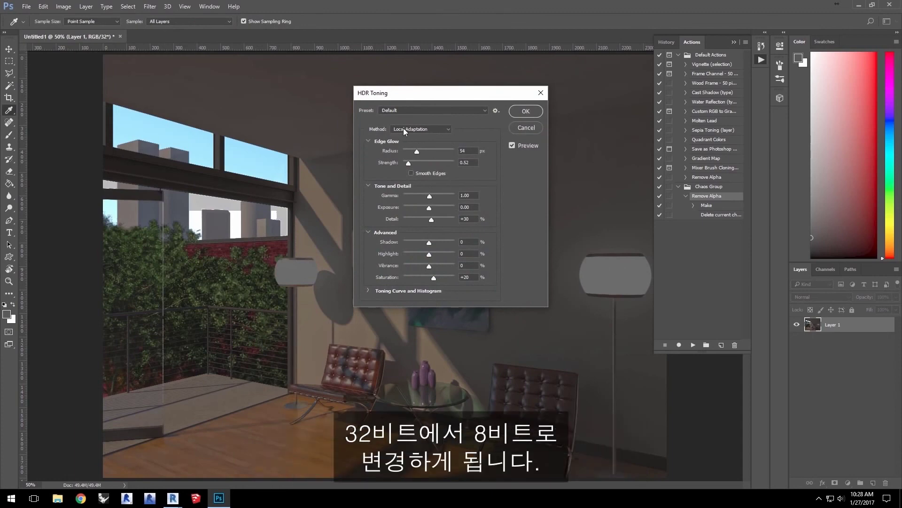
left_click(406, 128)
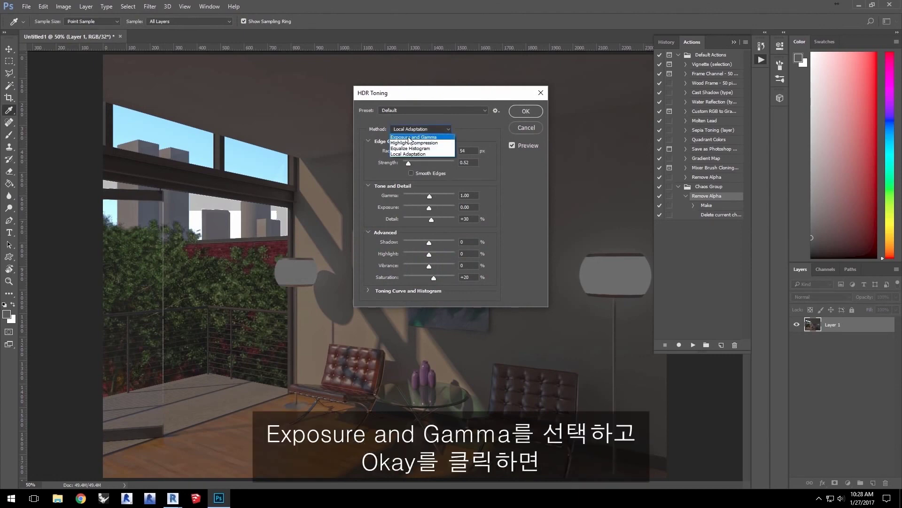
left_click(409, 137)
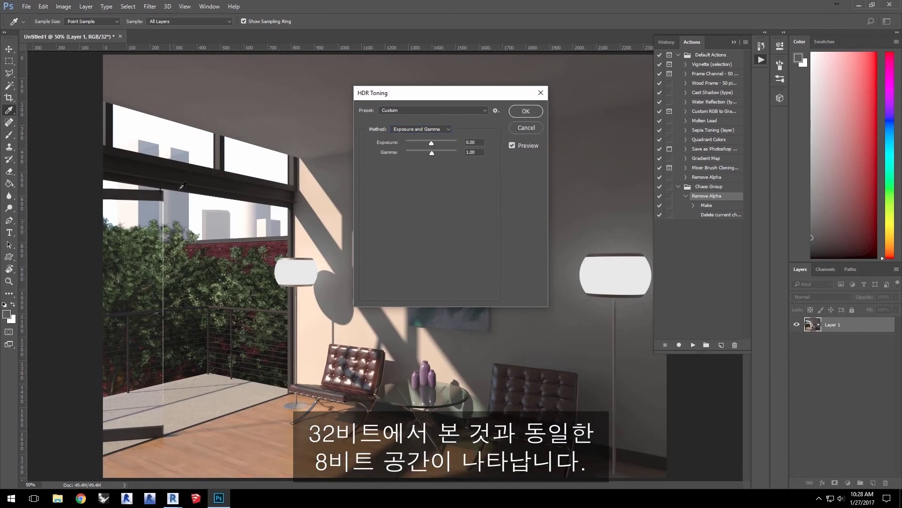
left_click(525, 111)
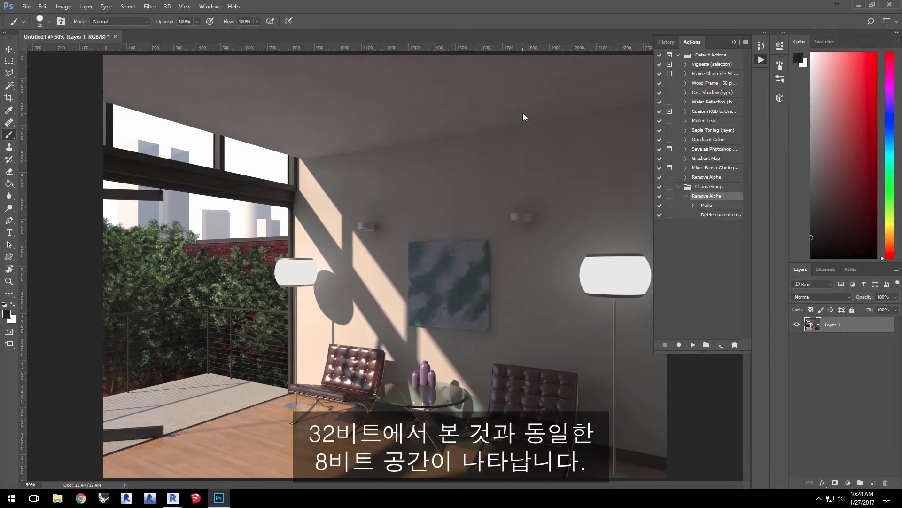